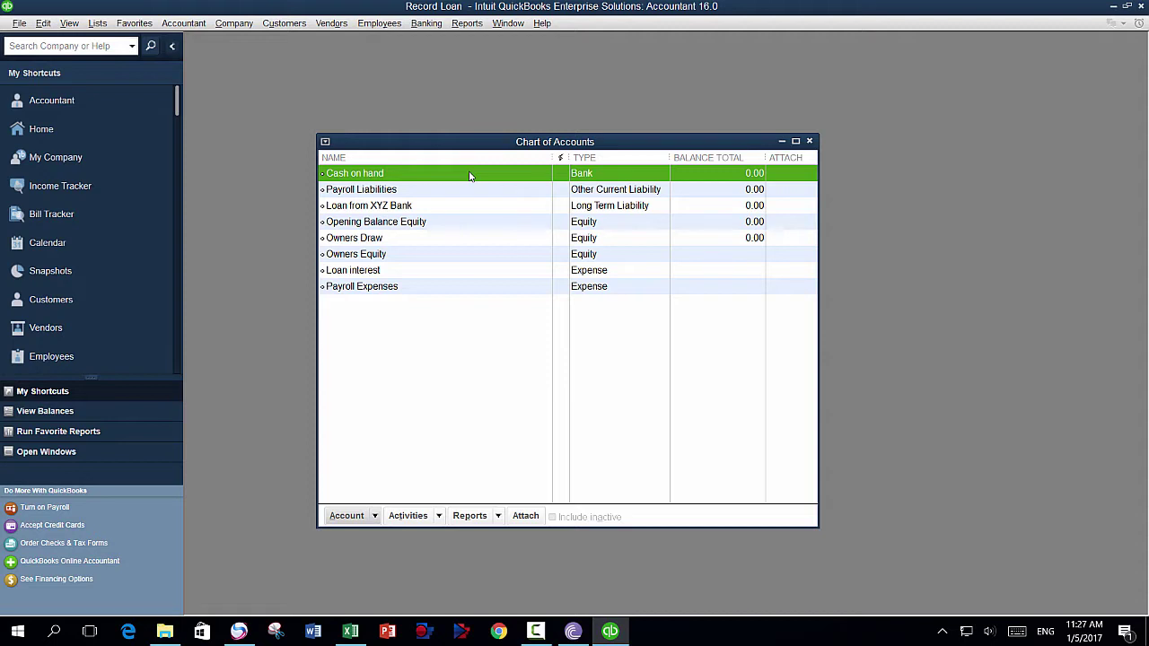
Step: Start a new bank deposit into Cash on hand and set its date to 12/05/2016
left_click(426, 25)
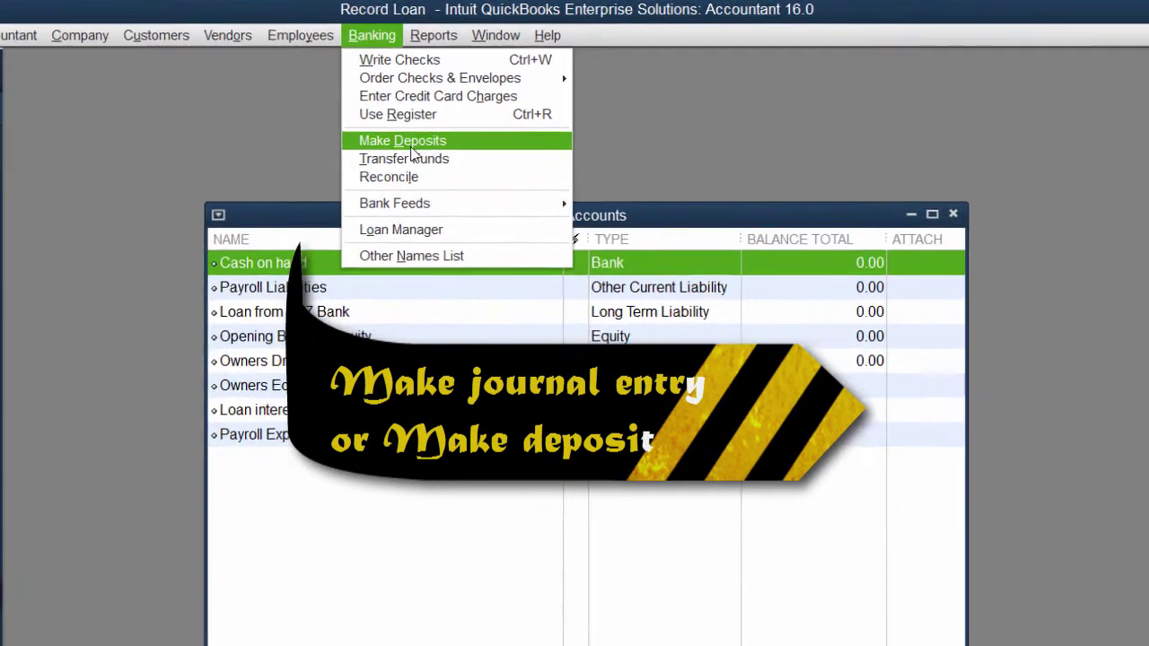
left_click(474, 142)
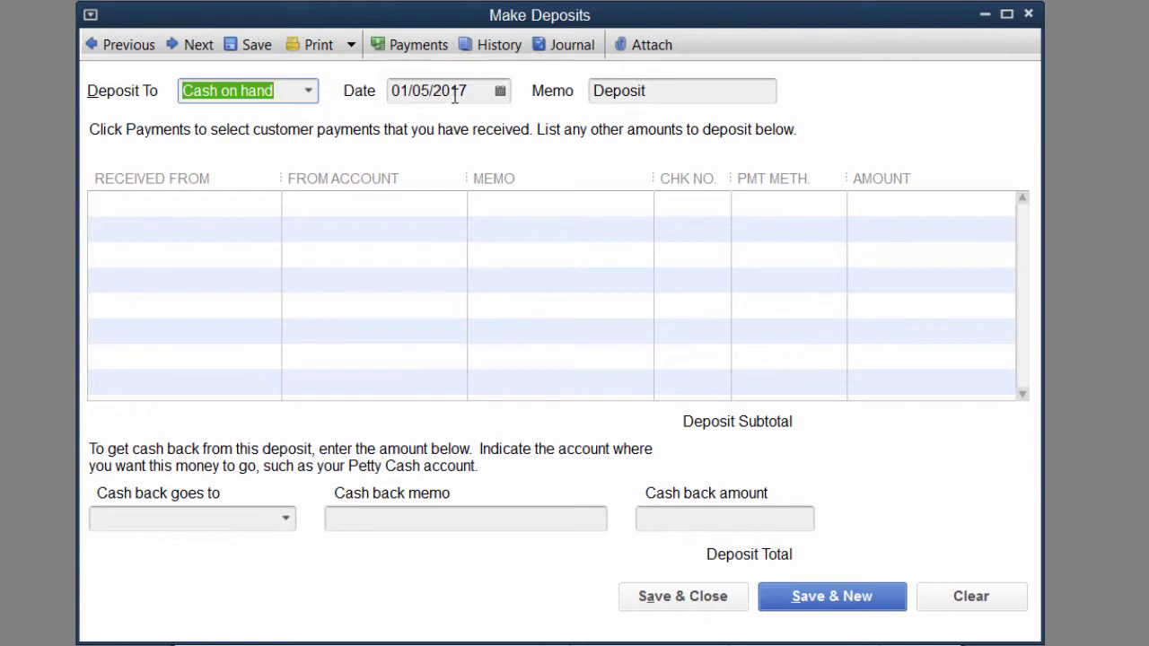
left_click(500, 90)
left_click(409, 125)
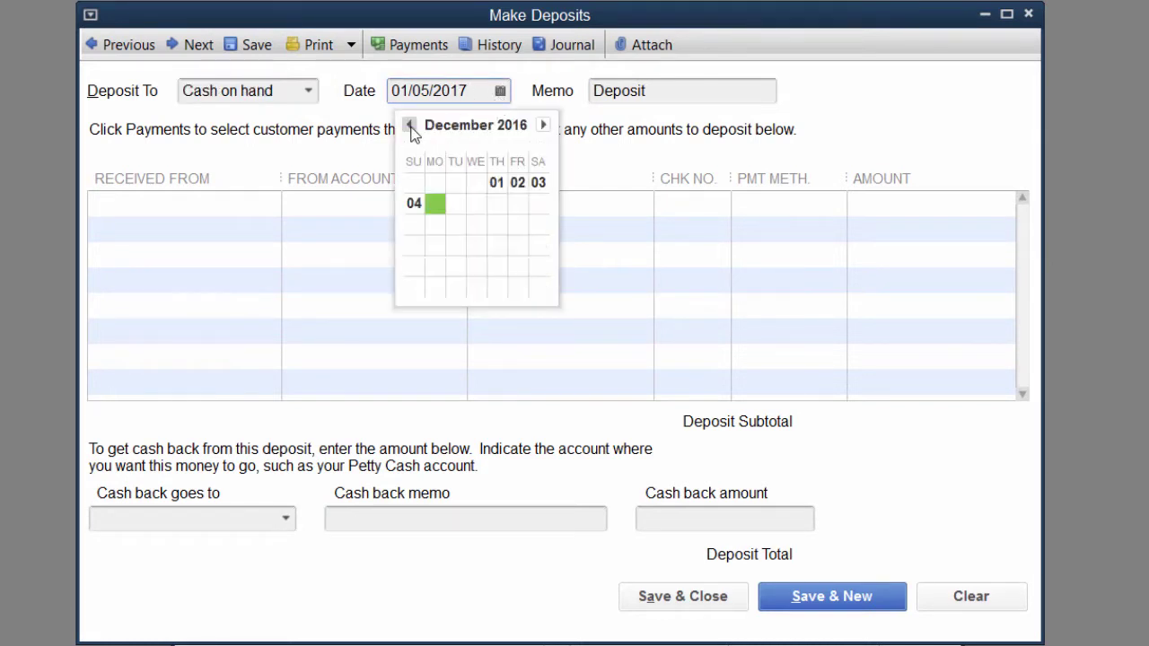
left_click(435, 204)
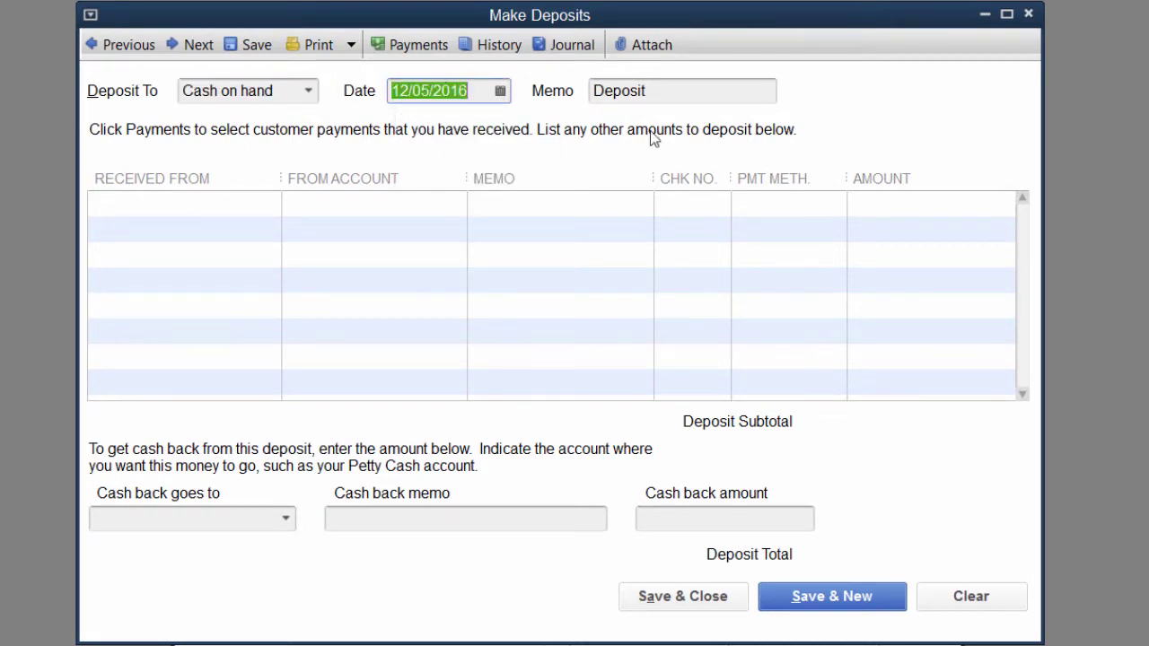
left_click(196, 196)
Step: Replace the deposit's header memo with "Loan from Bank XYZ"
left_click(724, 93)
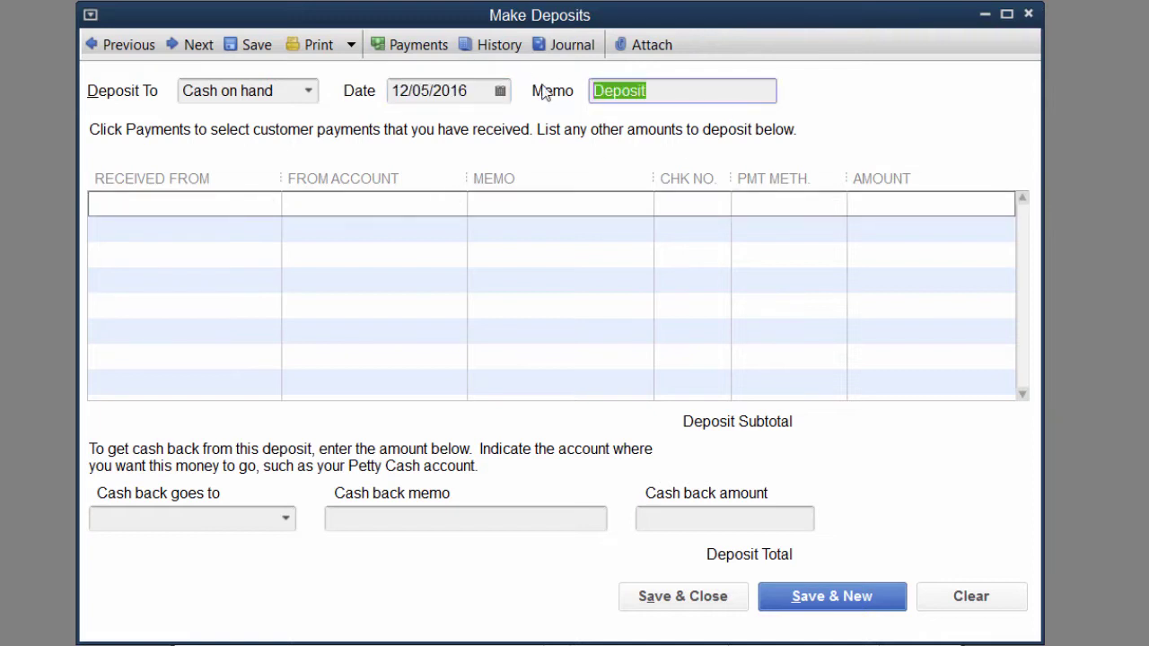
type("La")
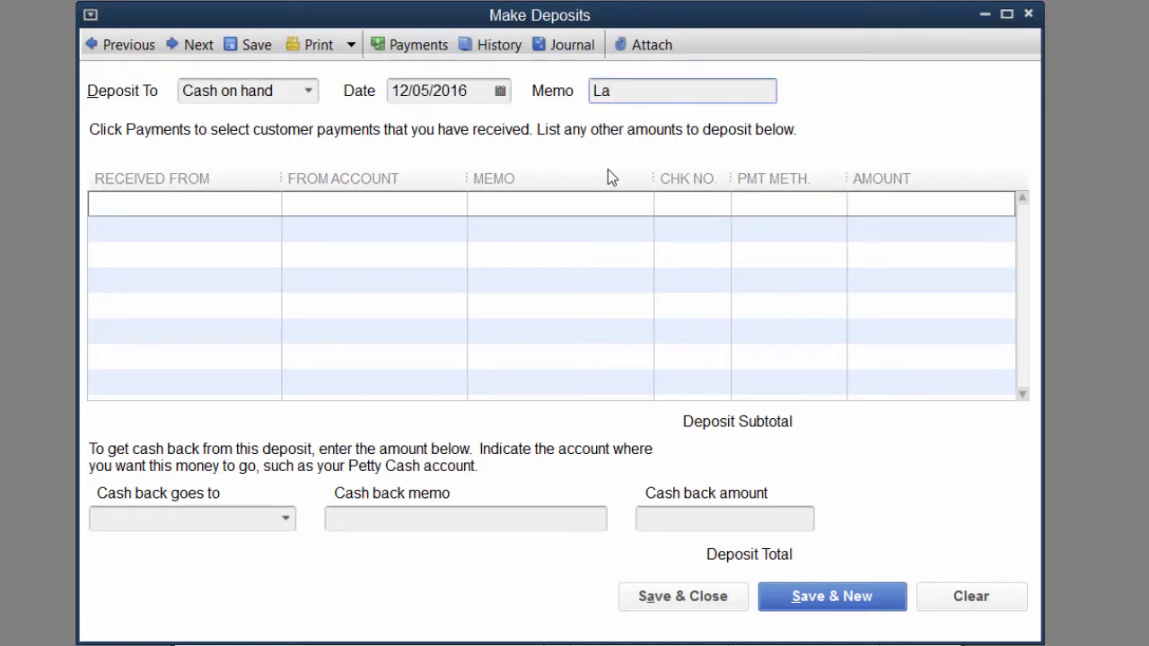
key("BackSpace")
type("oan form")
key("BackSpace")
key("BackSpace")
key("BackSpace")
type("rom BA")
key("BackSpace")
type("ank ")
type("X")
type("T")
key("BackSpace")
type("YZ")
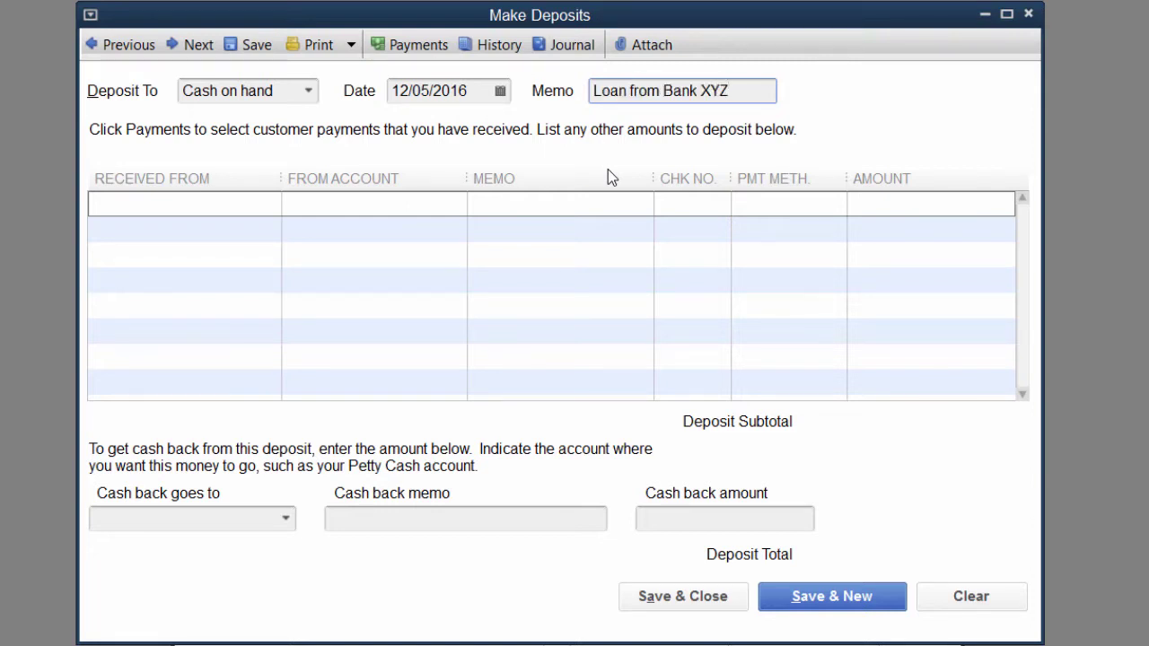
Step: Reword the deposit's header memo to read "Loan from XYZ Bank"
key("Tab")
key("ctrl+Left")
key("ctrl+Left")
key("ctrl+shift+Right")
key("BackSpace")
left_click(720, 91)
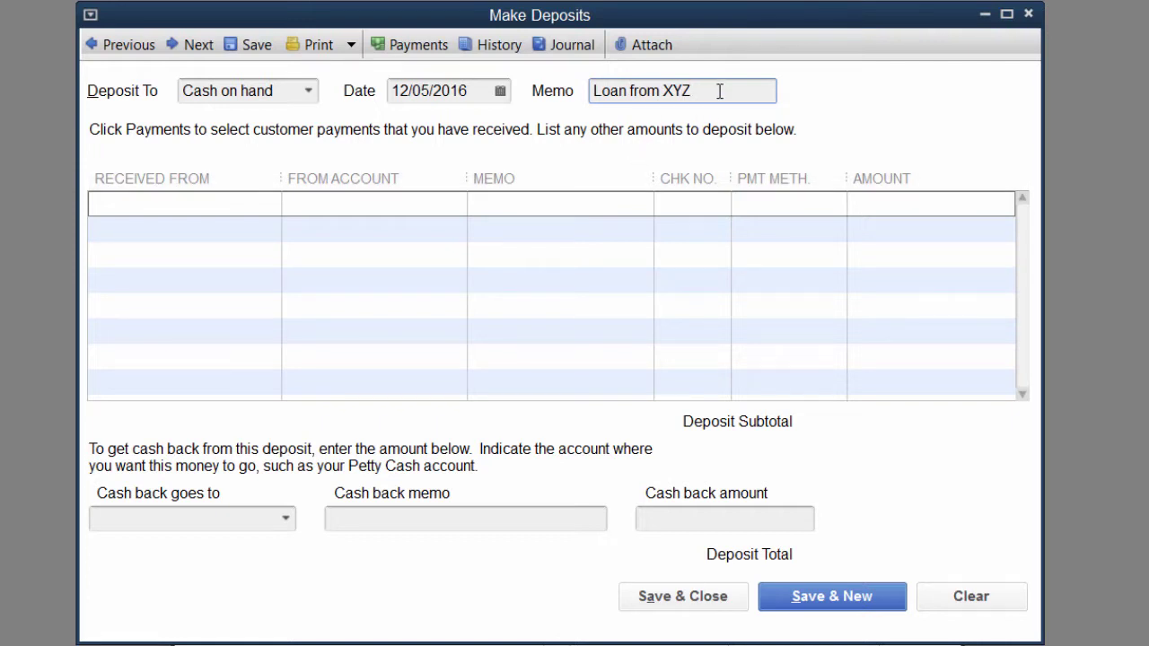
type("Bank")
Step: Set XYZ Bank as the party the money is received from on the first deposit line
left_click(260, 205)
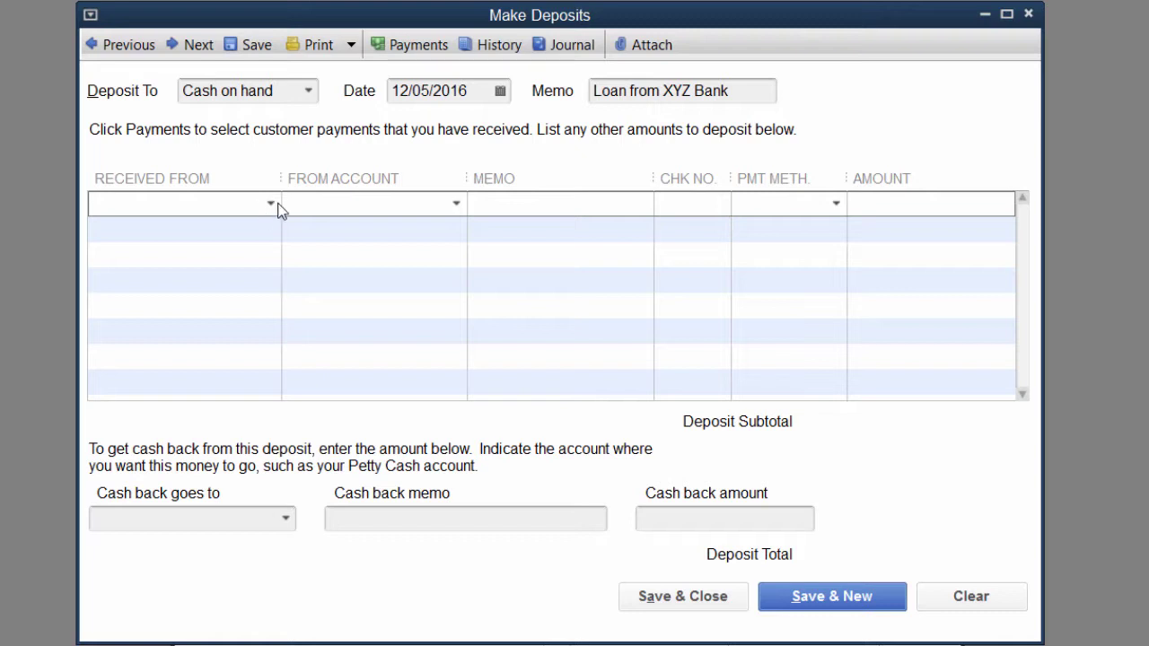
left_click(271, 205)
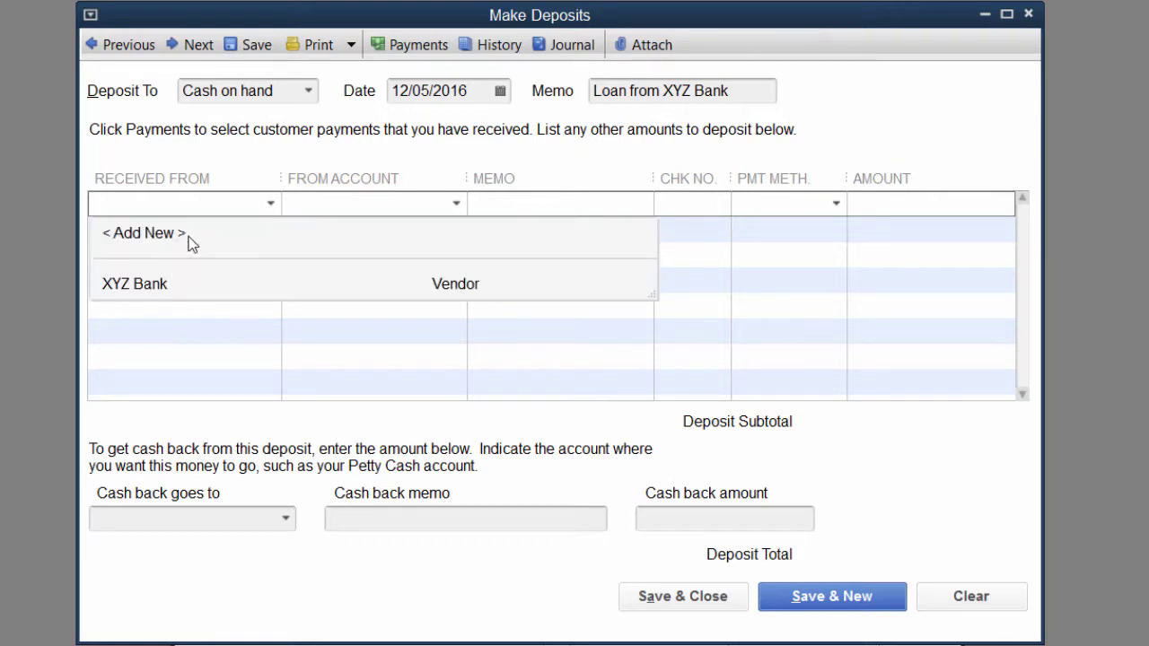
left_click(190, 284)
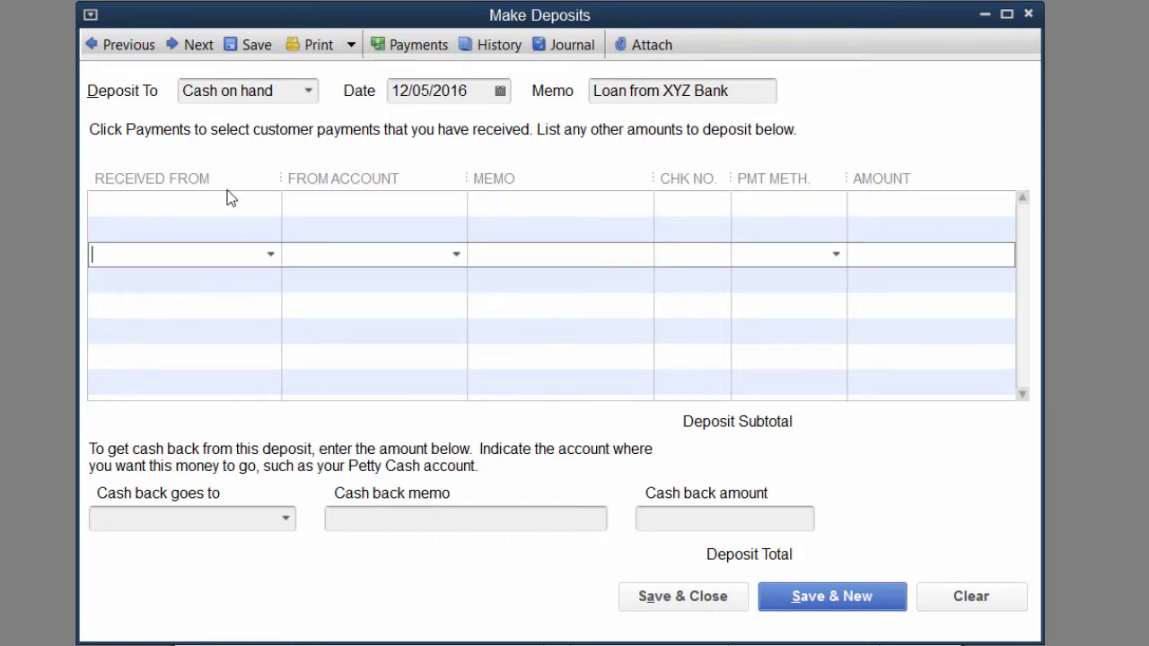
left_click(241, 206)
left_click(269, 204)
left_click(186, 283)
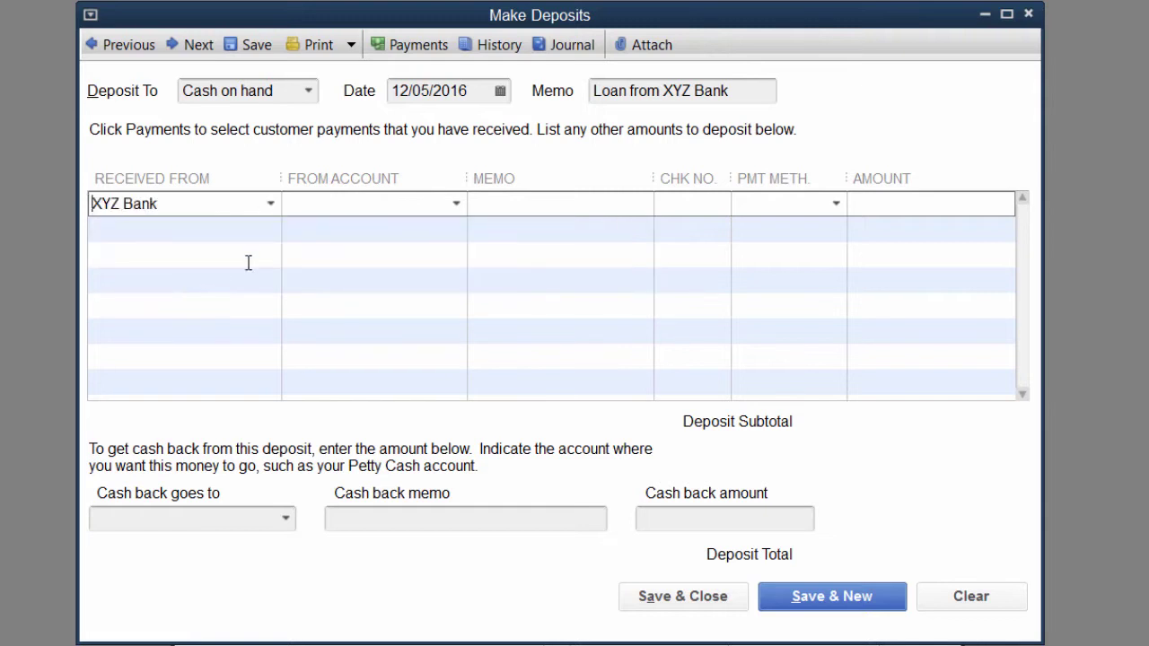
Step: Assign the Loan from XYZ Bank account to the first deposit line with an amount of 5000
left_click(456, 204)
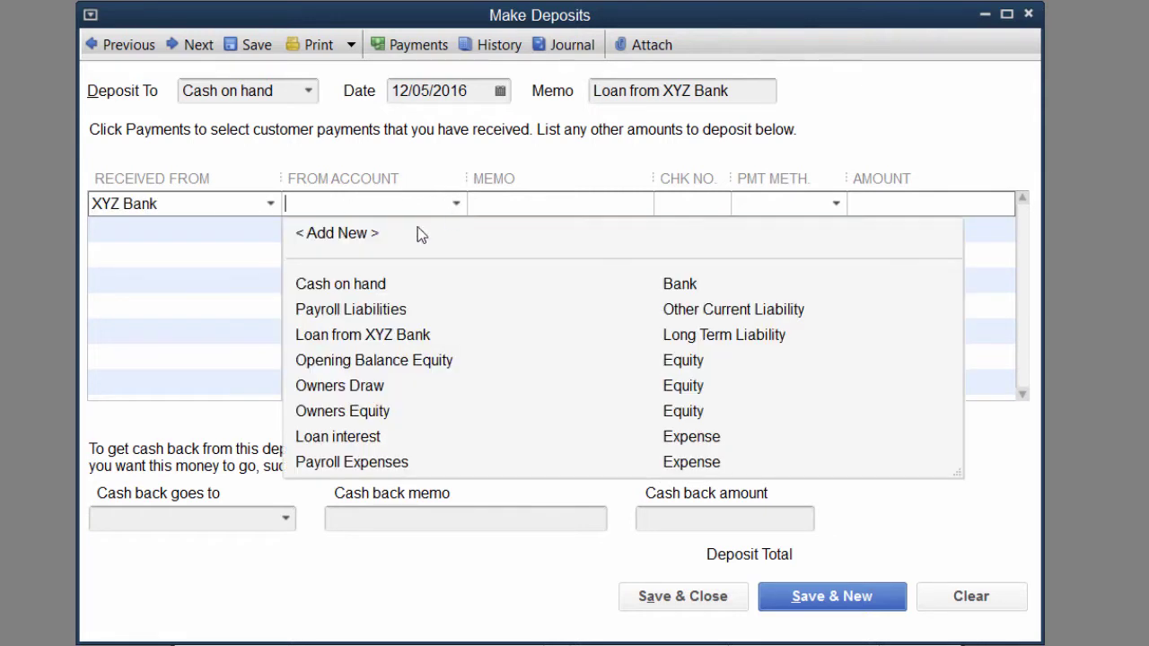
left_click(347, 337)
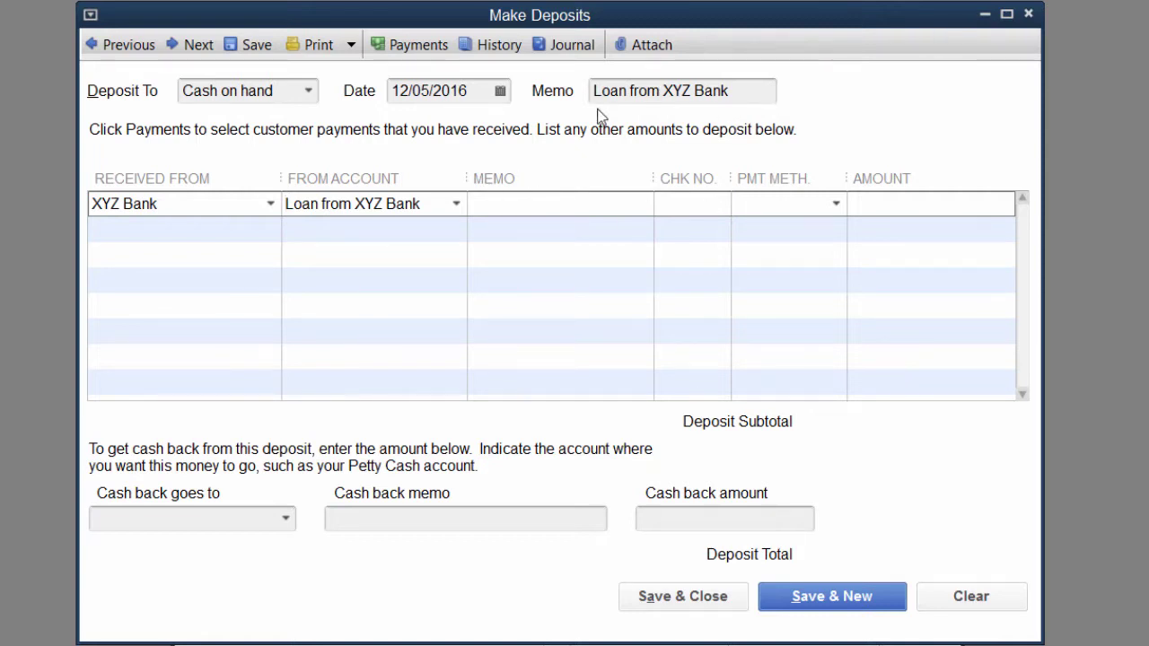
left_click(889, 214)
type("5000")
Step: Add the memo "3 years,9%" to the deposit line, and save and close the deposit
left_click(604, 204)
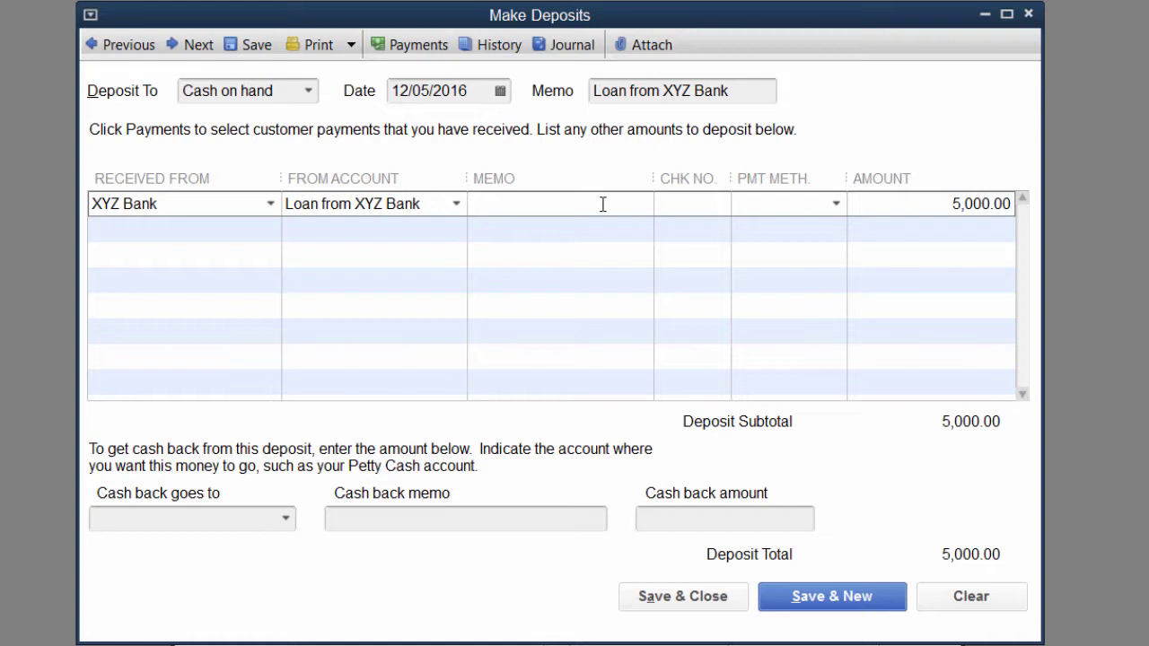
type("3 years an")
key("BackSpace")
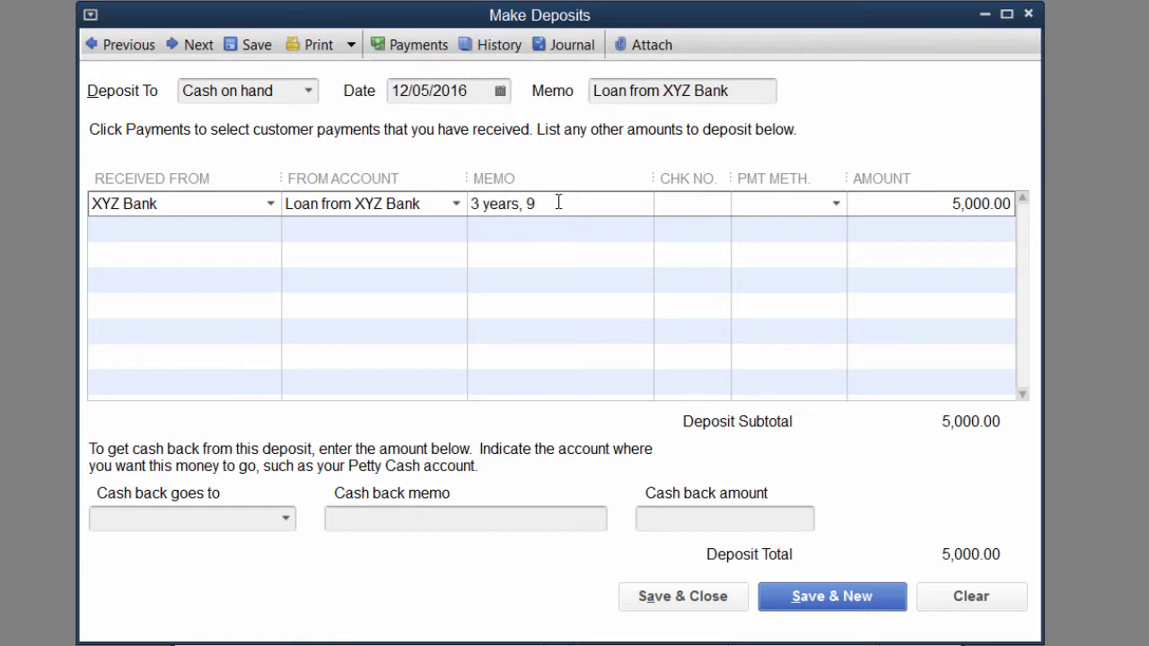
key("BackSpace")
key("BackSpace")
left_click(699, 598)
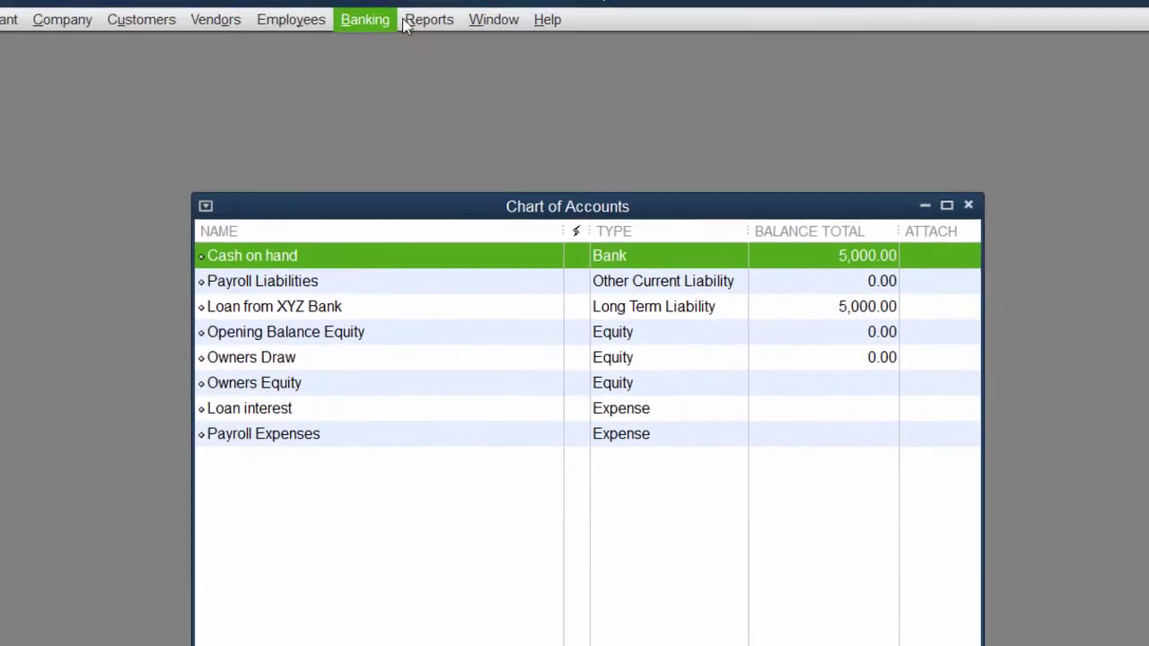
Step: Open the Journal report and turn off future display of the collapsing and expanding transactions message
left_click(410, 20)
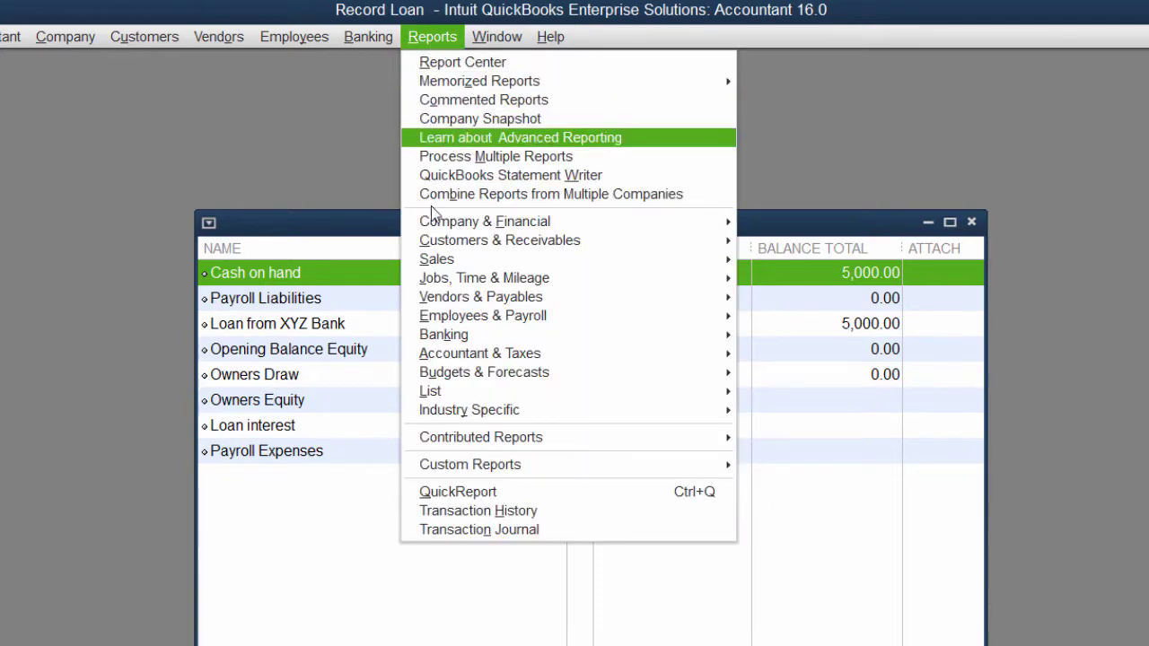
mouse_move(467, 355)
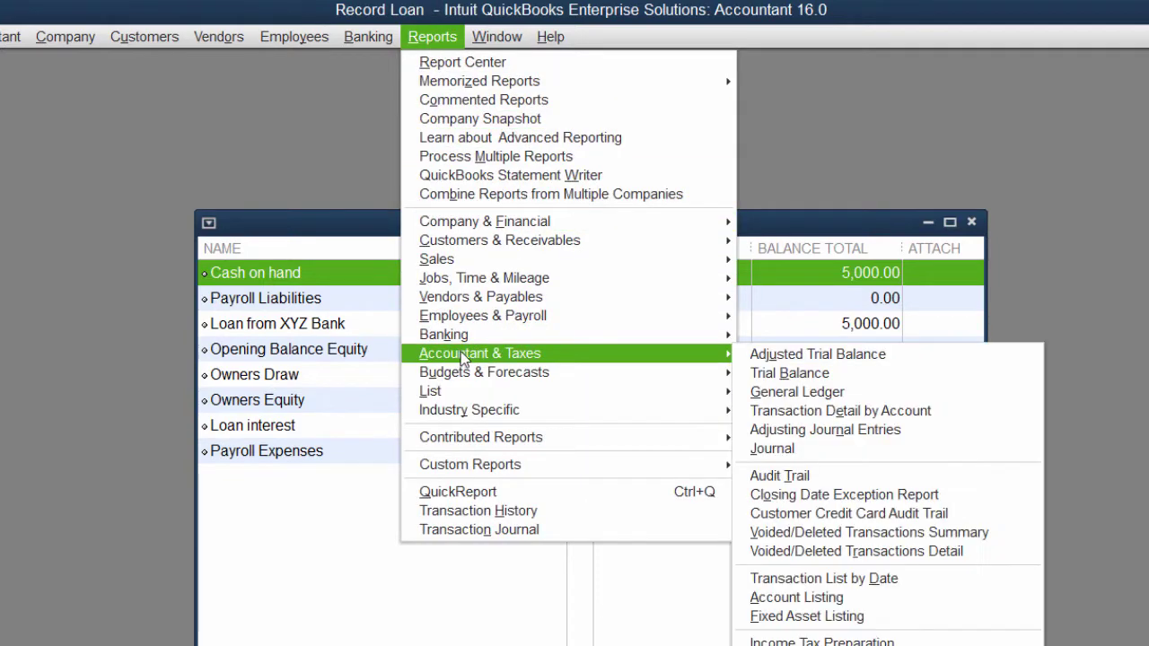
left_click(775, 455)
left_click(655, 428)
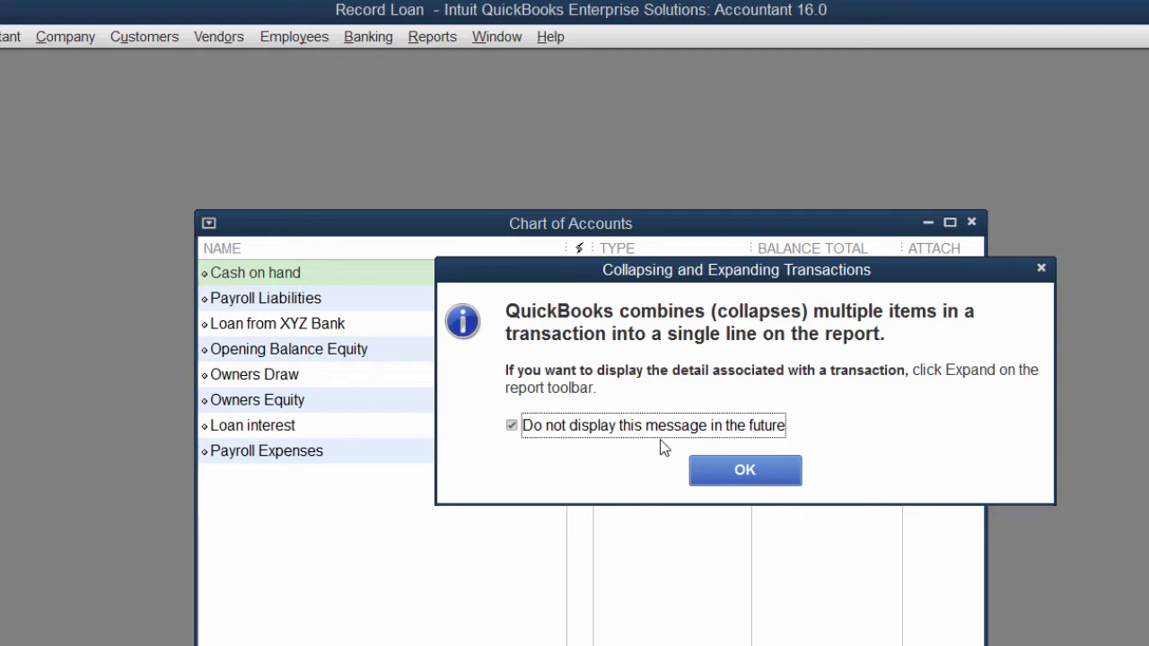
left_click(724, 480)
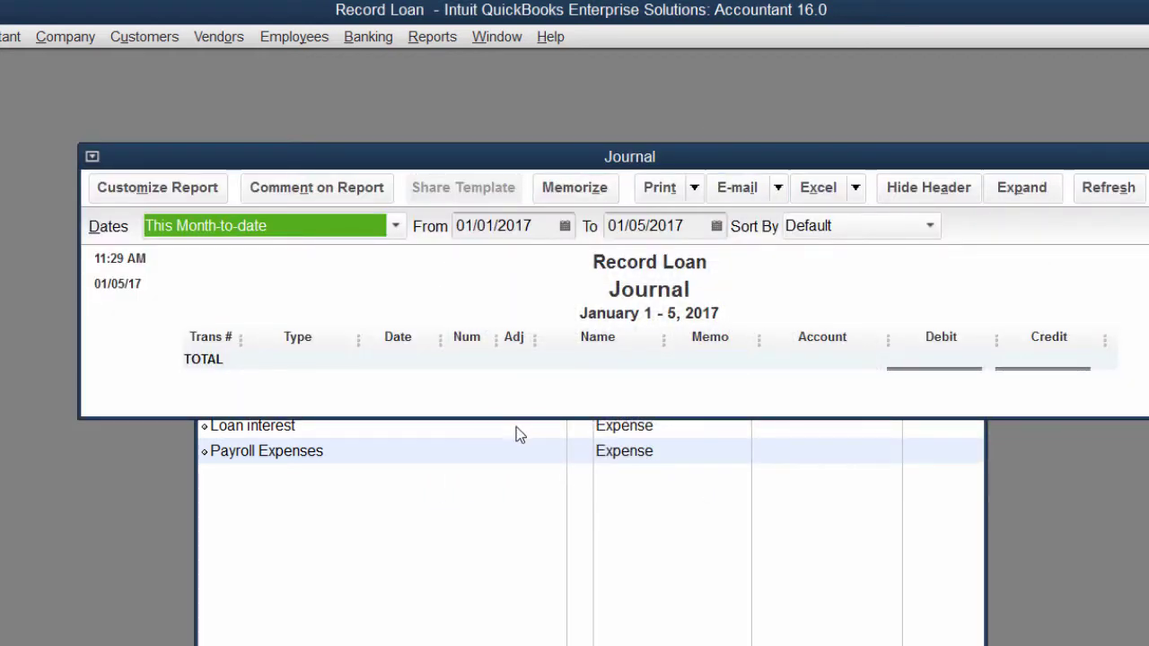
Step: Enlarge the Journal report to check its entries for all dates, and minimize it when finished
left_click_drag(518, 419, 503, 643)
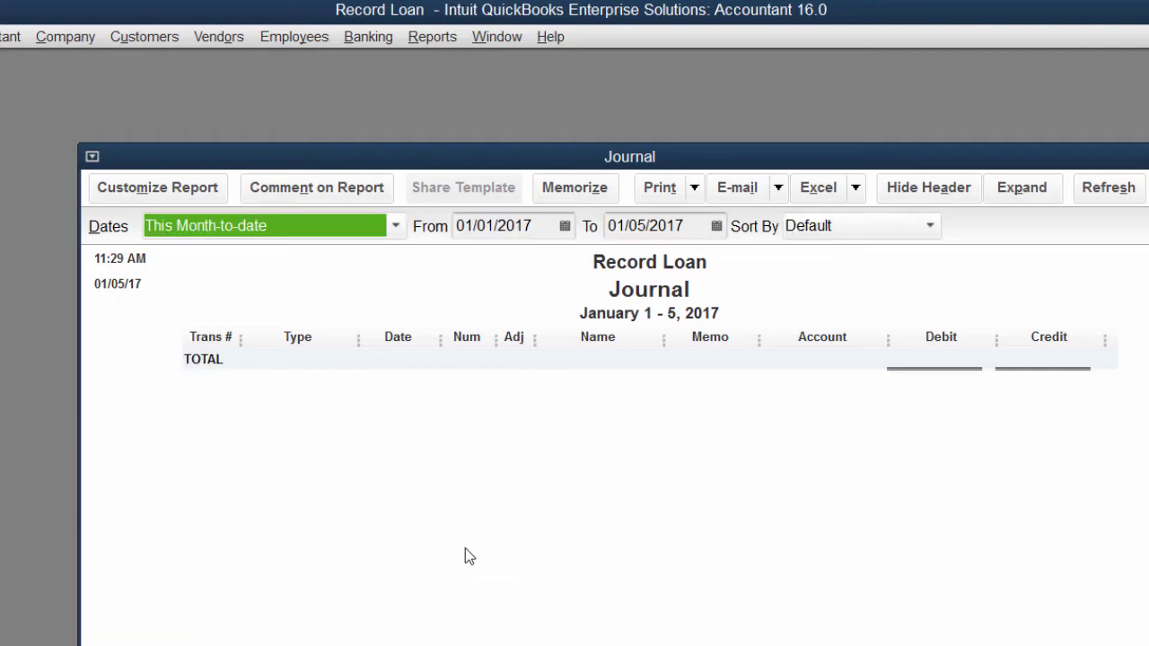
left_click(395, 225)
left_click(176, 260)
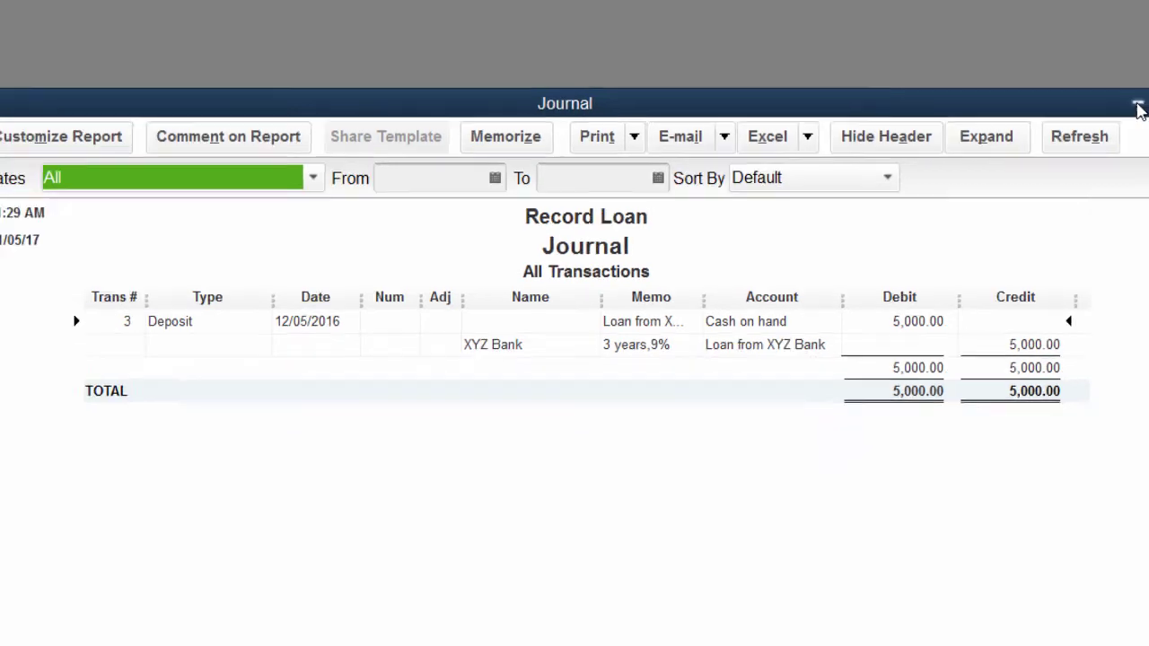
left_click(1147, 104)
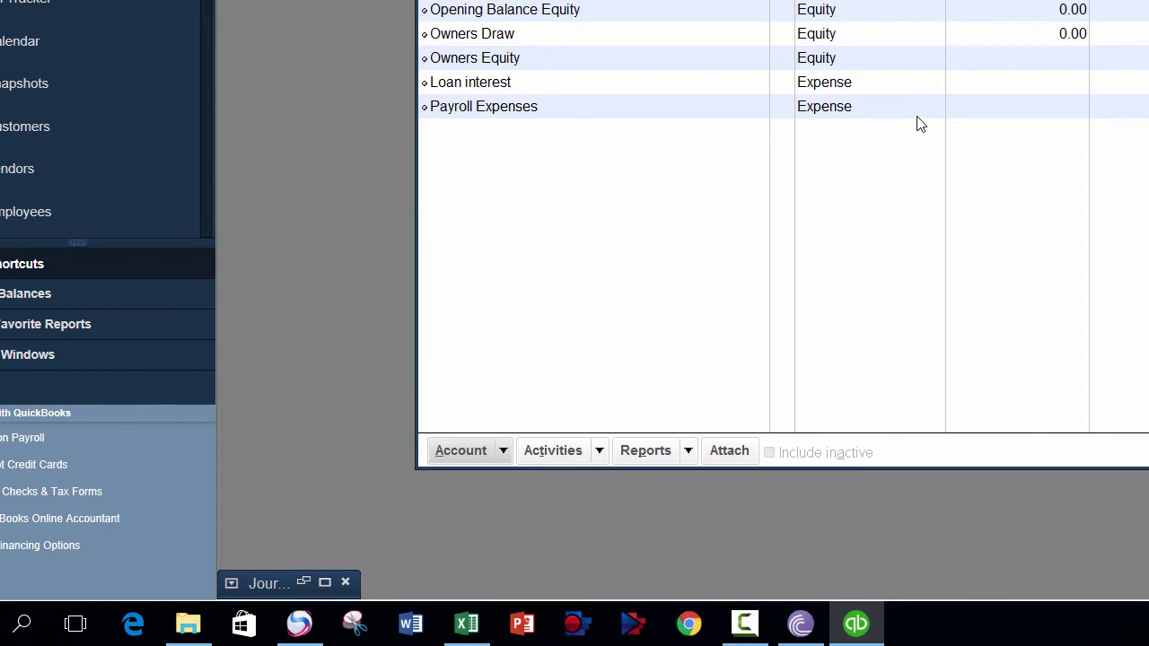
Step: Switch to the Excel loan amortization schedule and examine its loan amount, interest rate, period, payment frequency, start date and payment rows
left_click(467, 623)
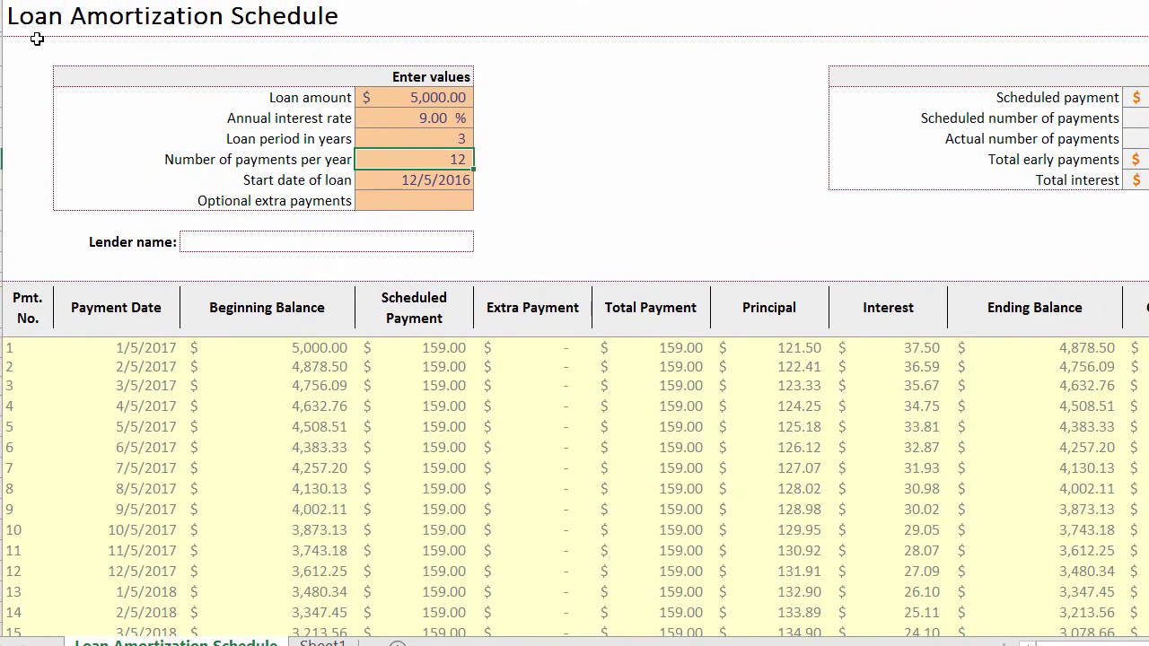
key("Up")
key("Up")
key("Up")
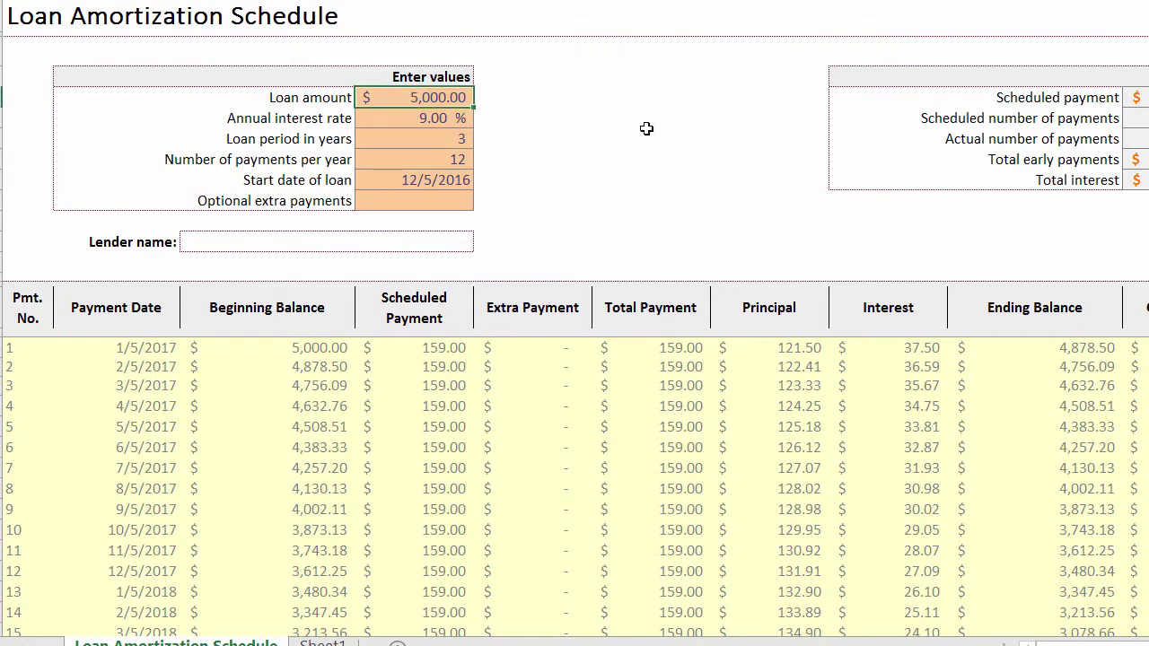
left_click(453, 122)
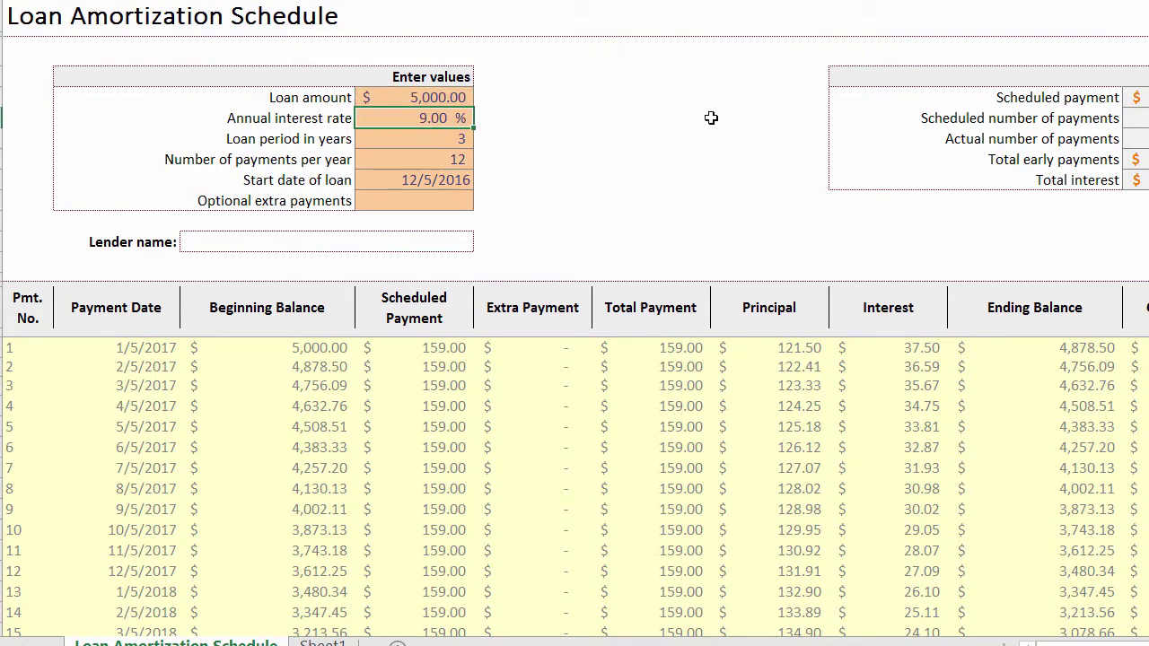
left_click(387, 142)
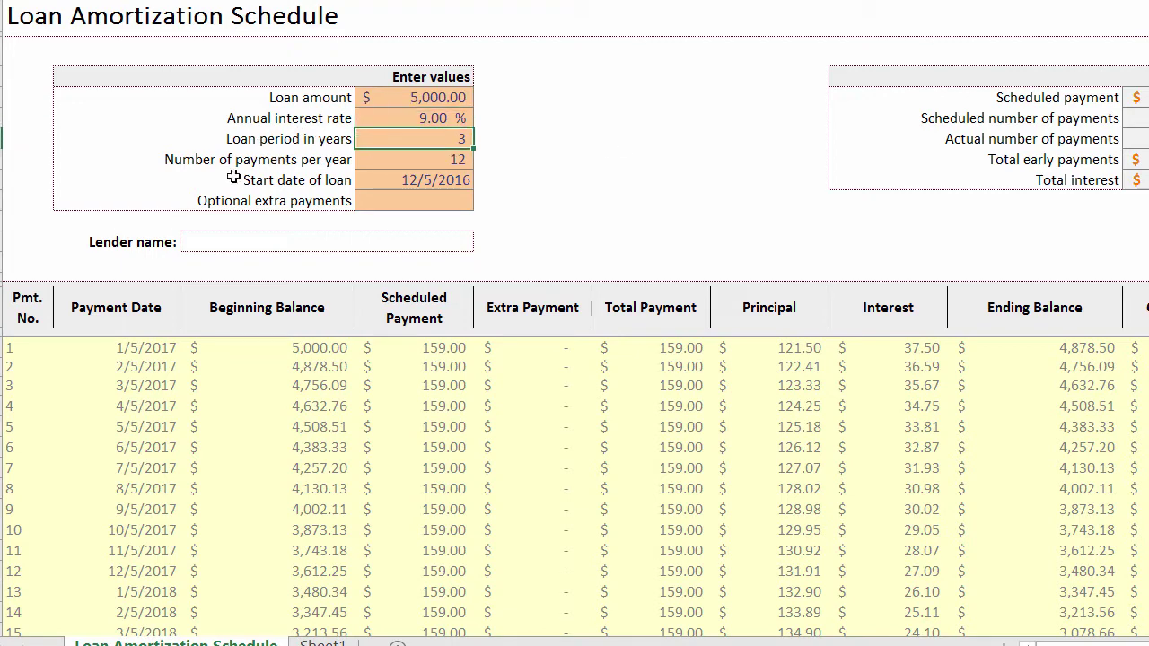
left_click(415, 158)
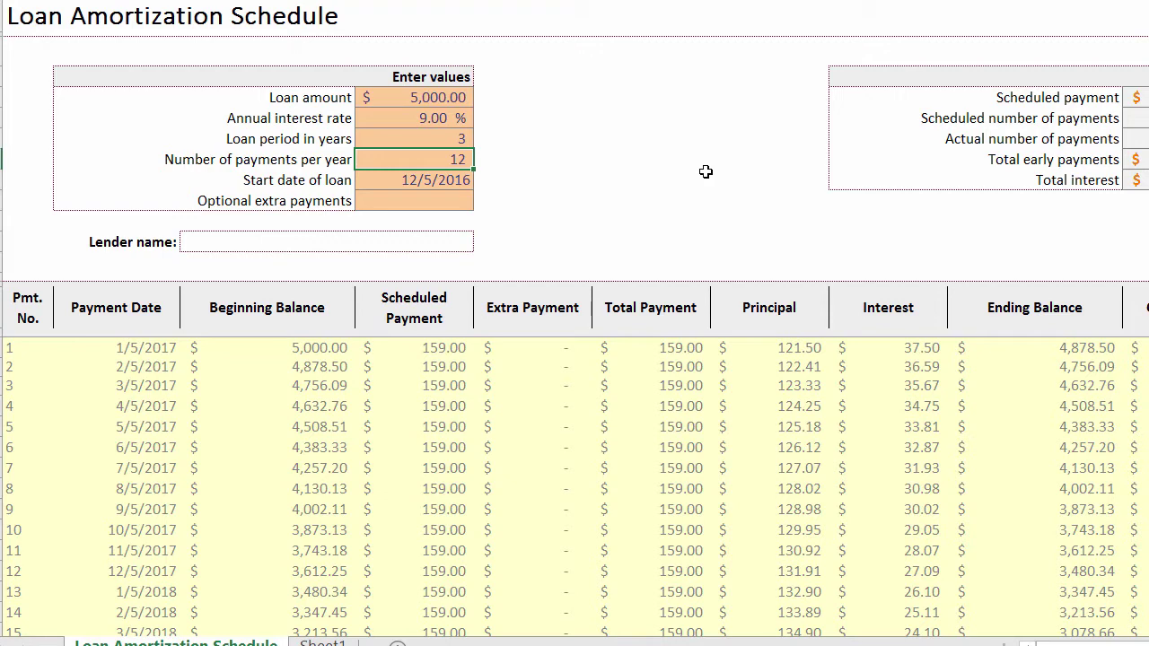
left_click(432, 181)
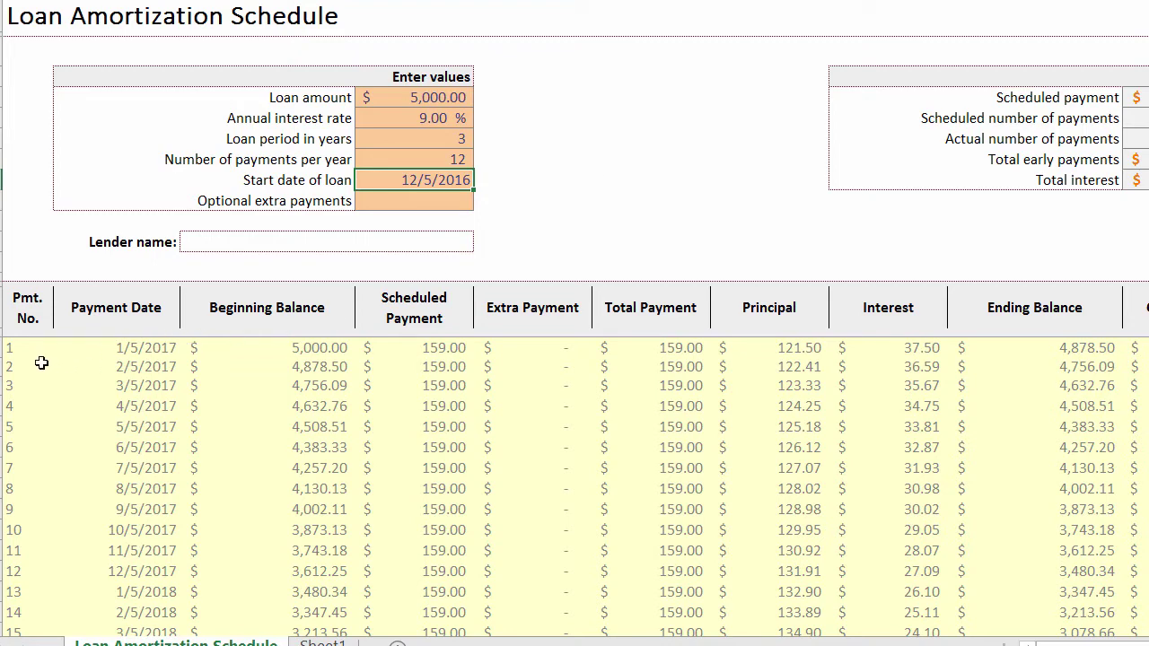
scroll(45, 494, "down", 4)
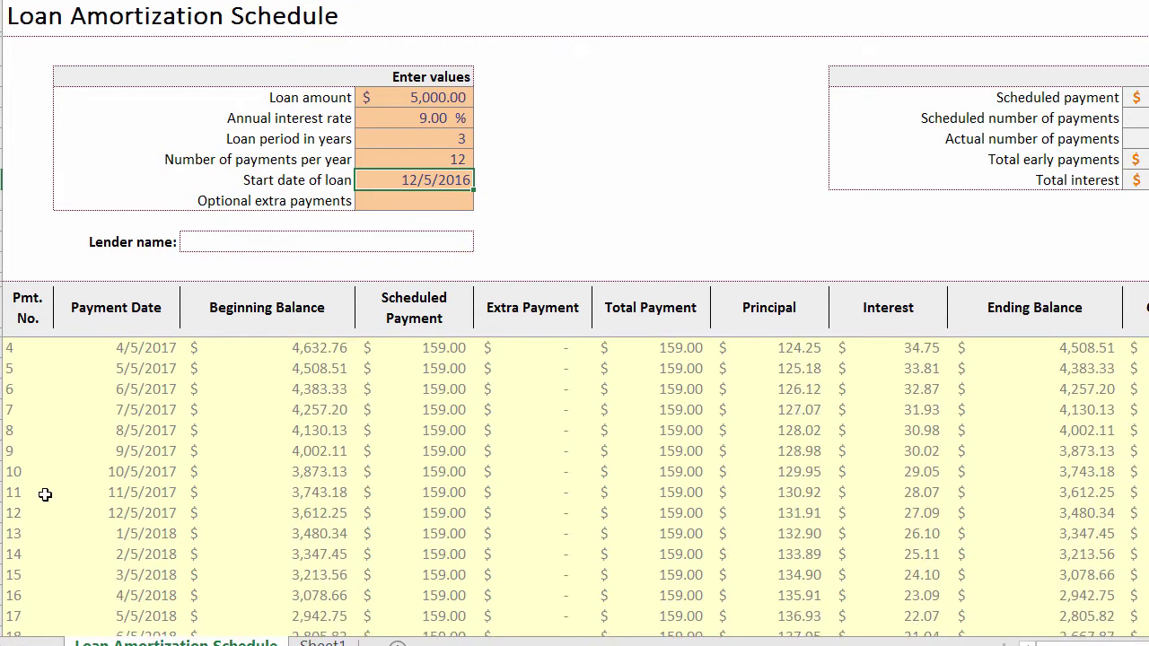
scroll(45, 495, "down", 4)
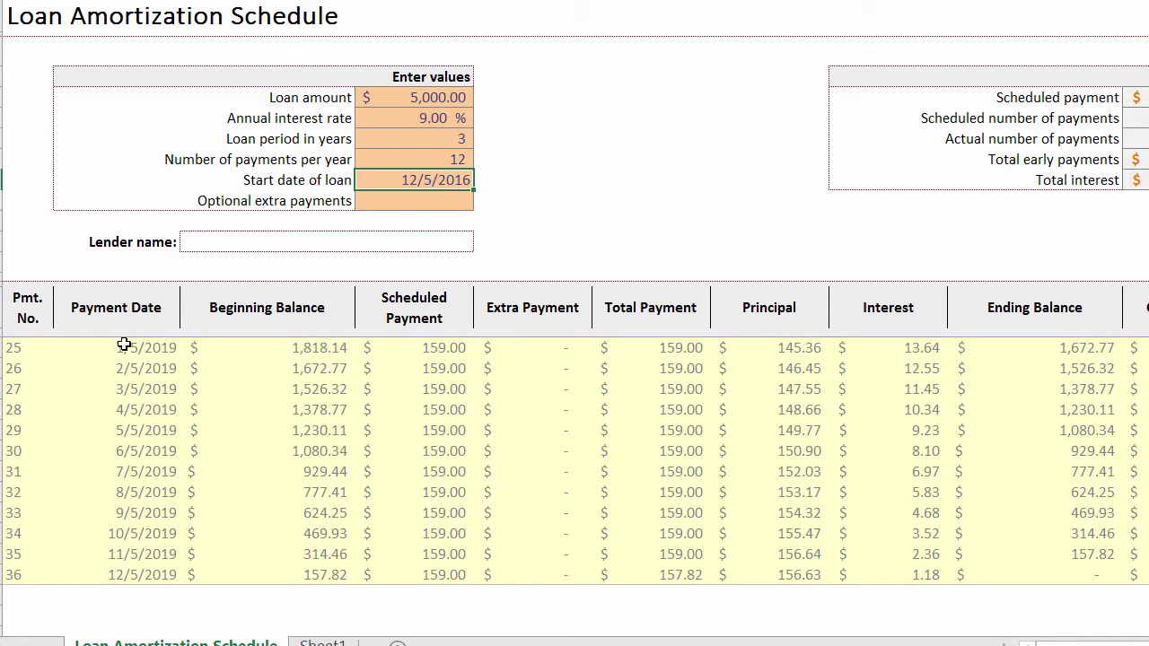
scroll(453, 431, "up", 5)
scroll(456, 432, "up", 3)
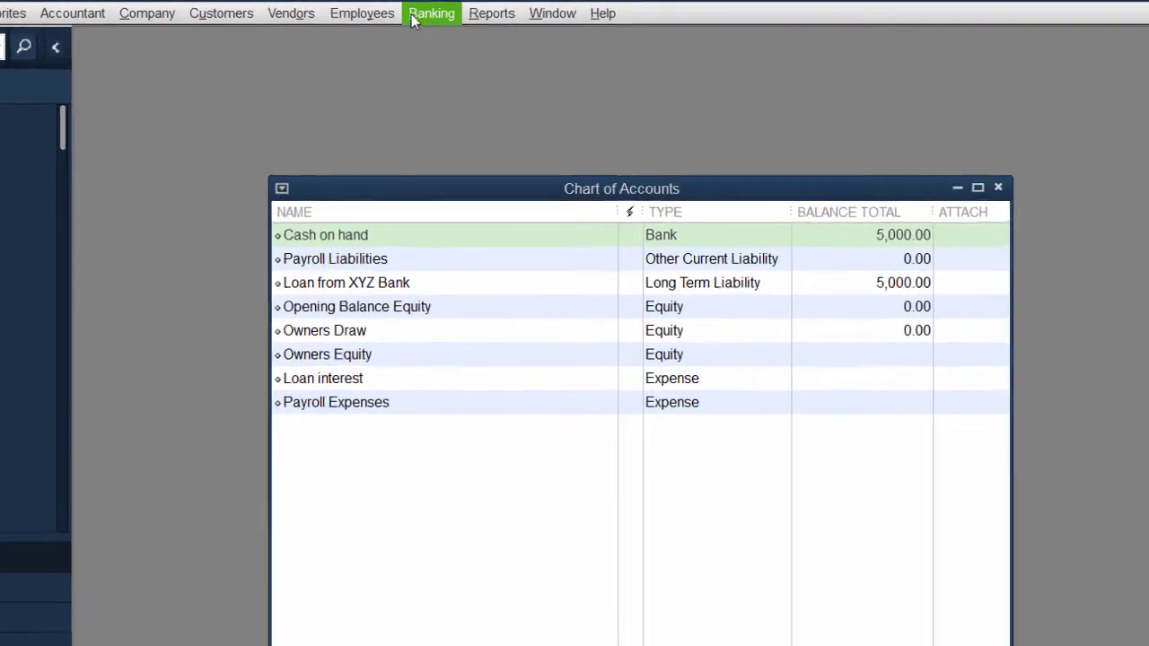
Step: Switch back to QuickBooks and open the Loan Manager
left_click(426, 23)
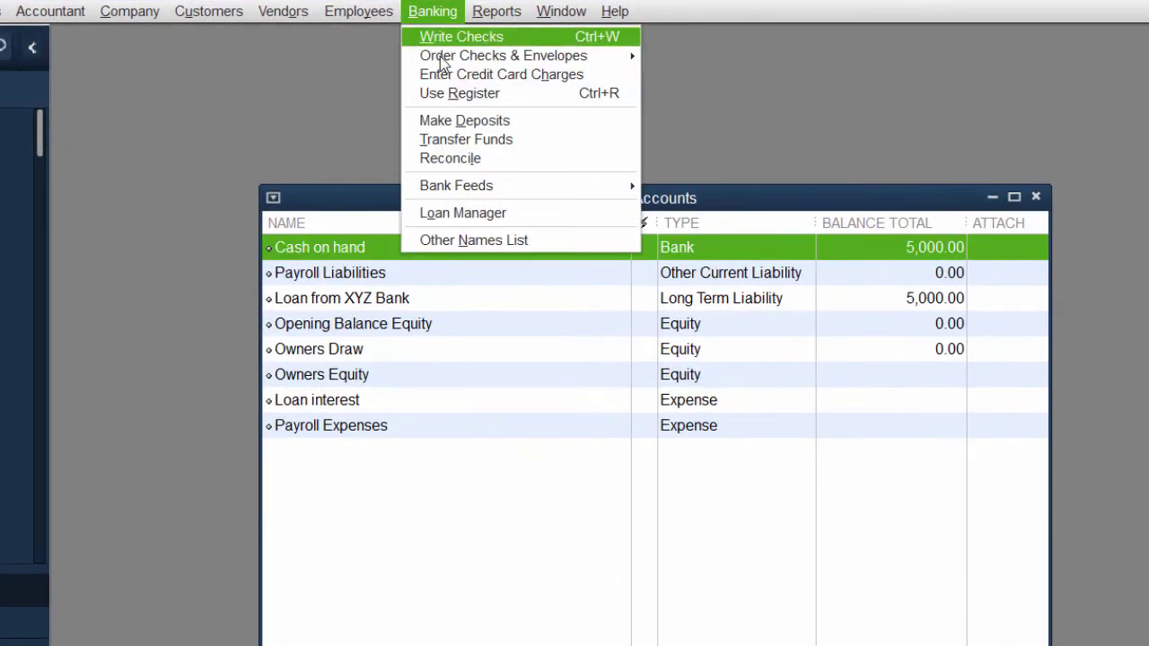
left_click(528, 217)
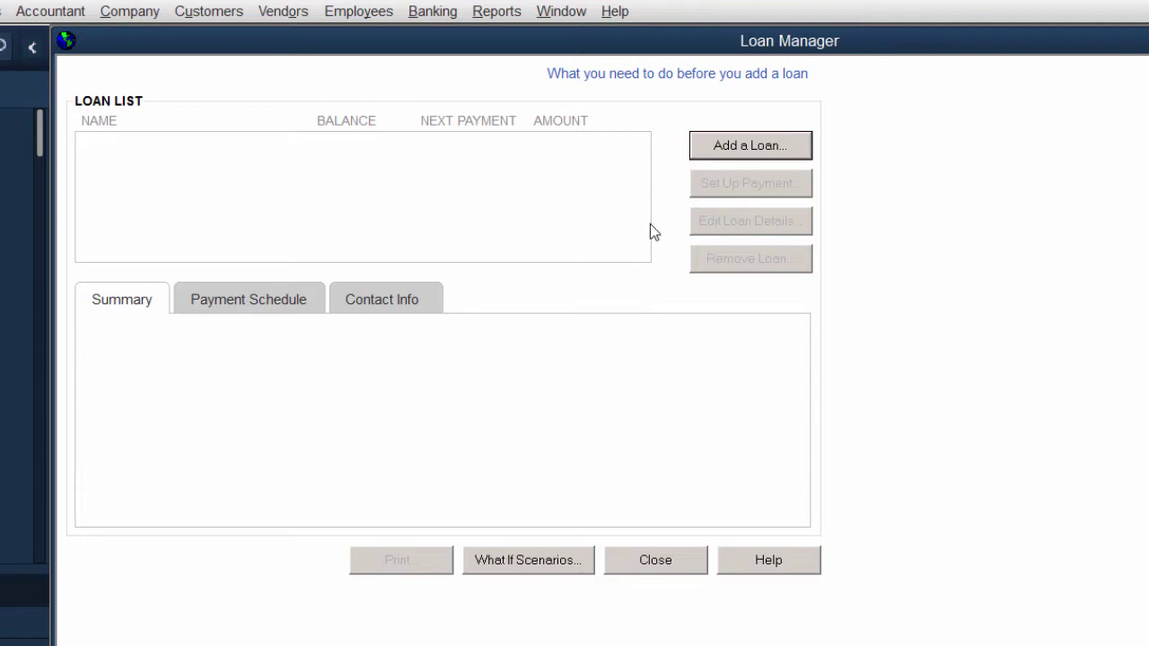
Step: Start adding a loan, with Loan from XYZ Bank as the account name and XYZ Bank as the lender
left_click(793, 152)
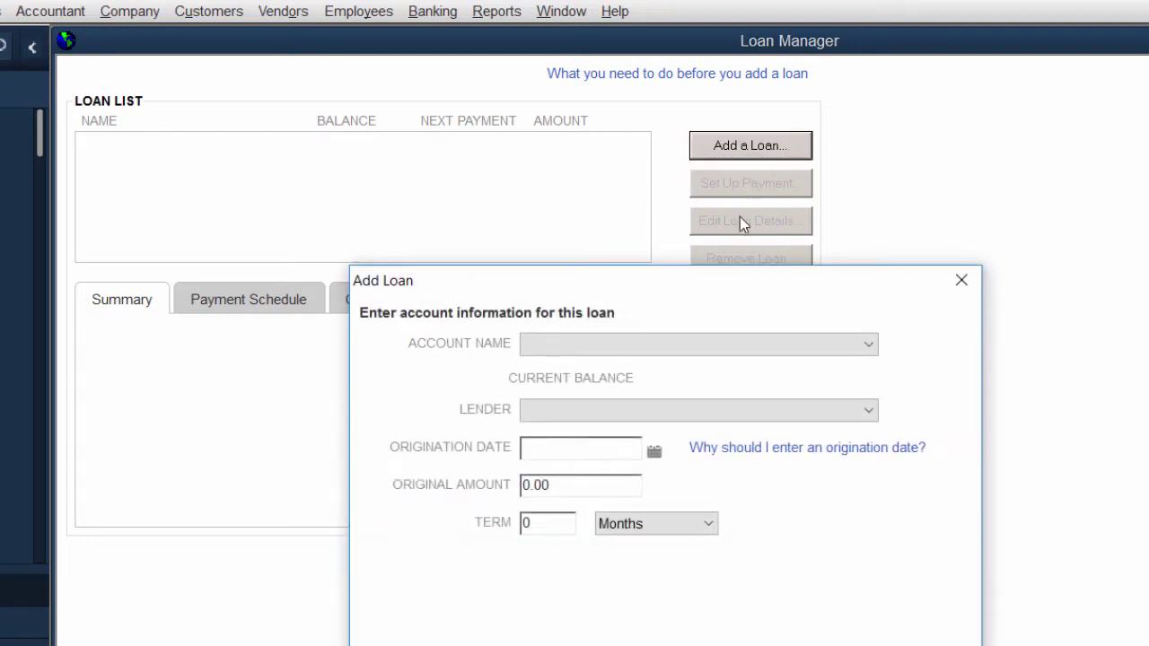
left_click_drag(760, 290, 736, 216)
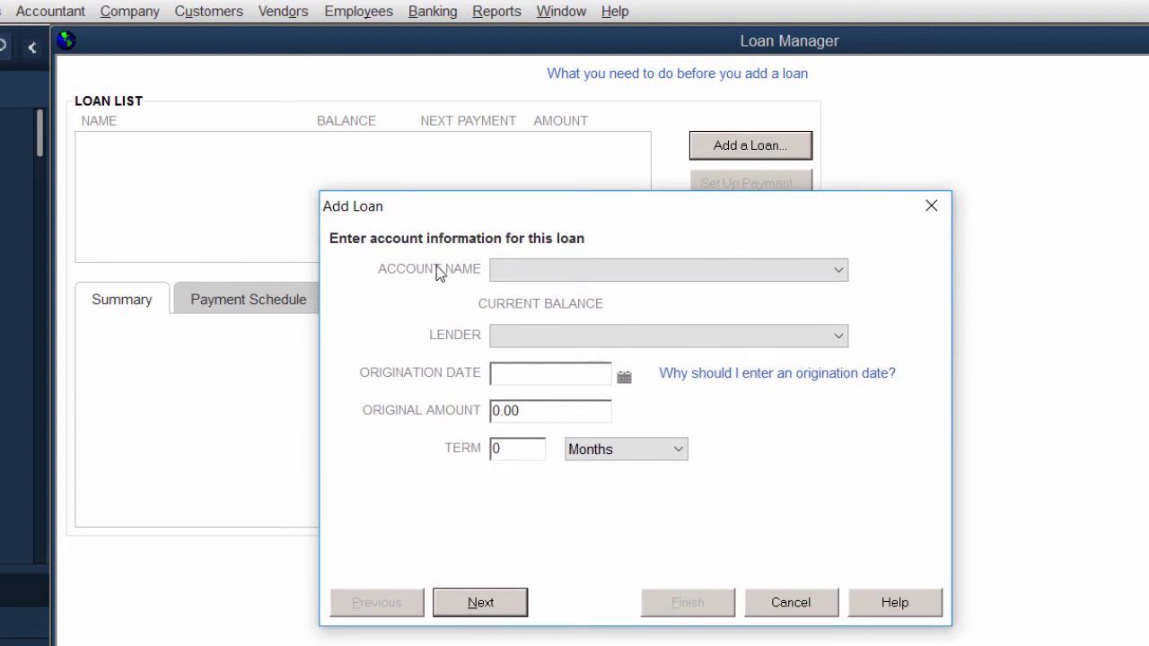
left_click(549, 273)
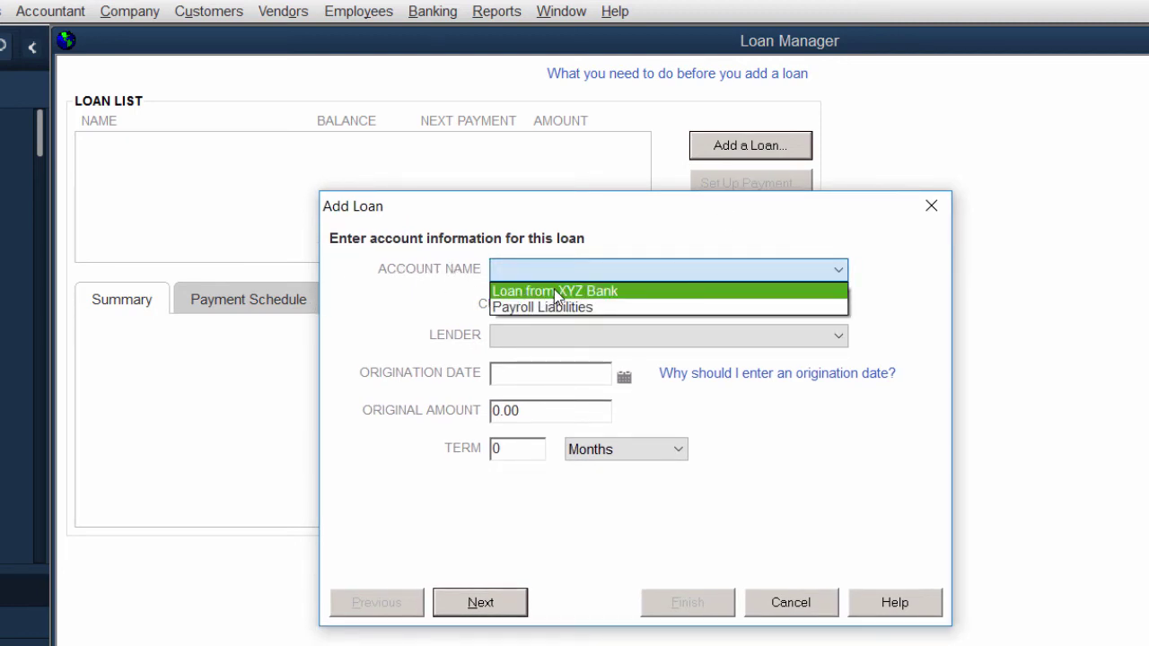
left_click(555, 292)
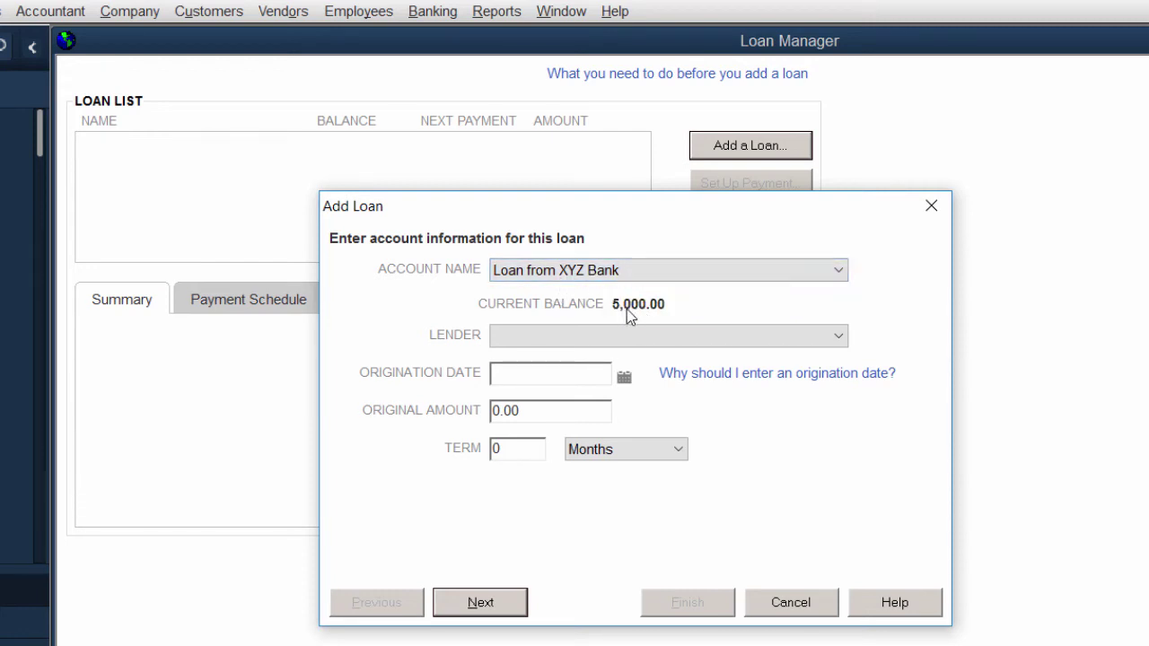
left_click(612, 334)
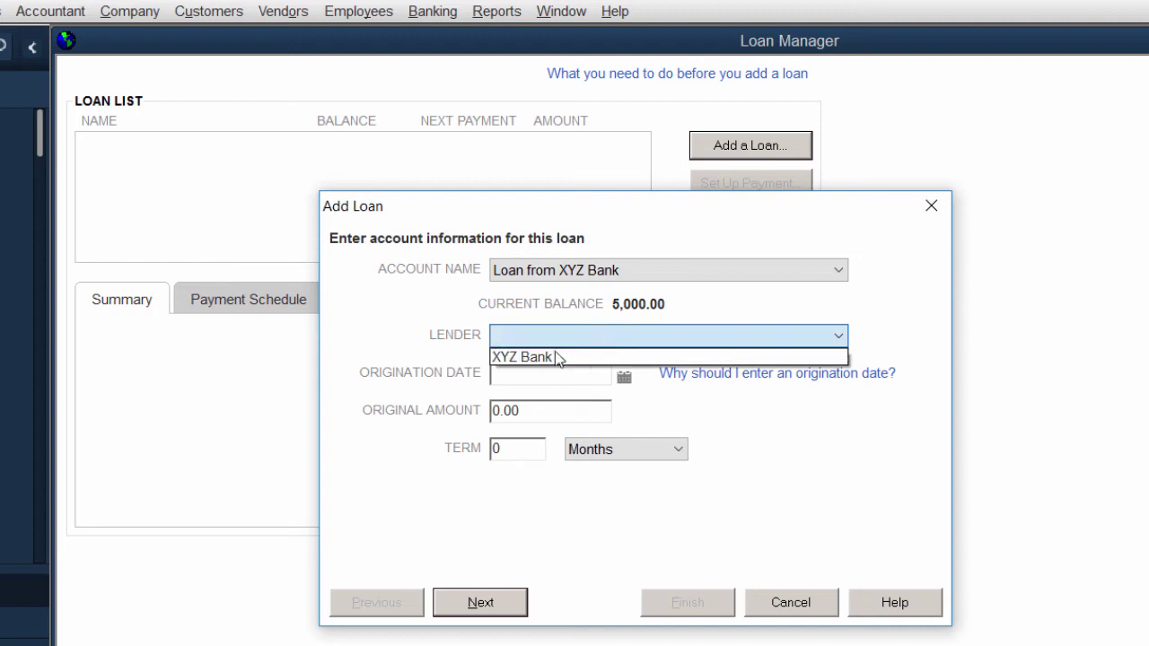
left_click(532, 356)
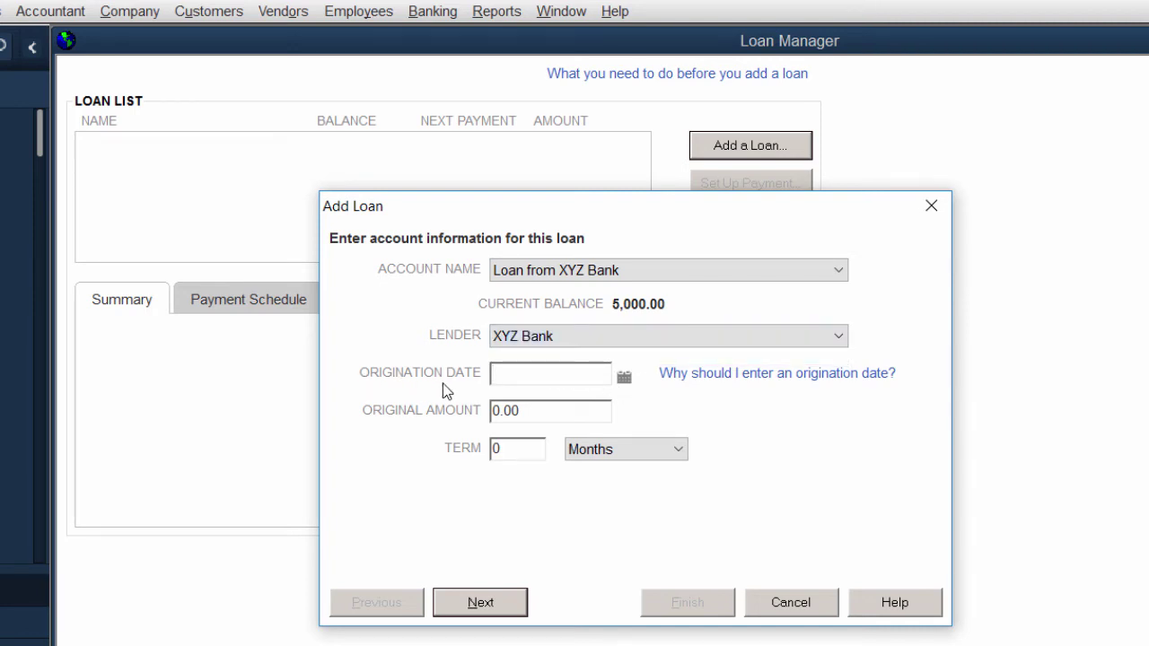
Step: Set the loan's origination date to 12/05/2016 and its original amount to 5,000
left_click(624, 379)
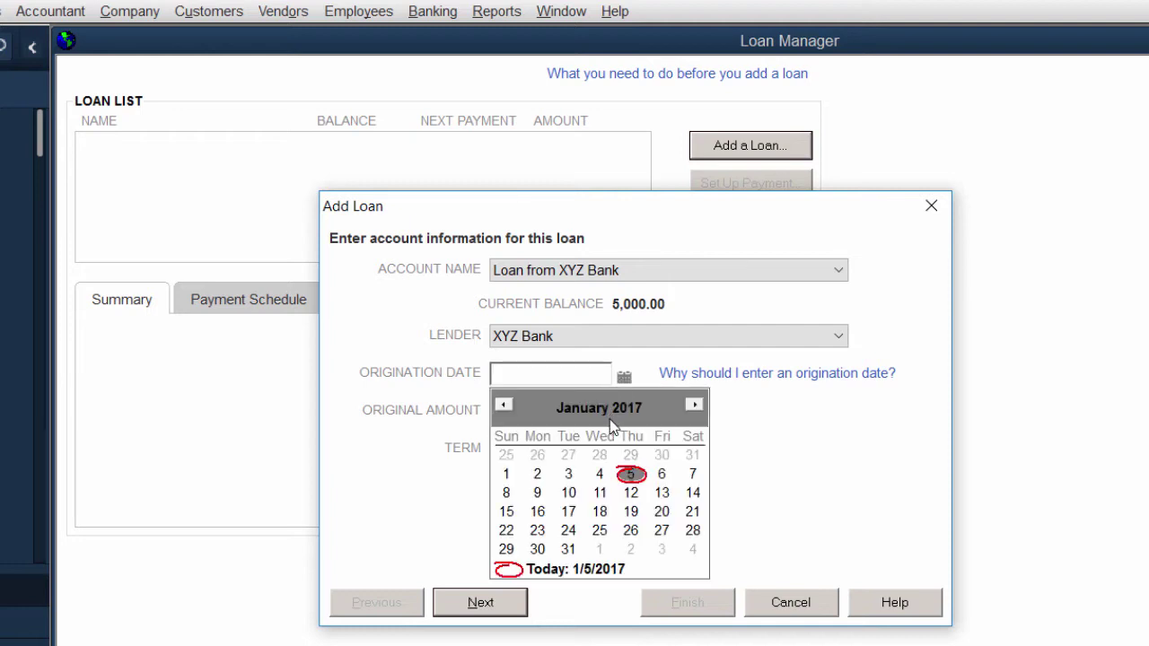
left_click(503, 405)
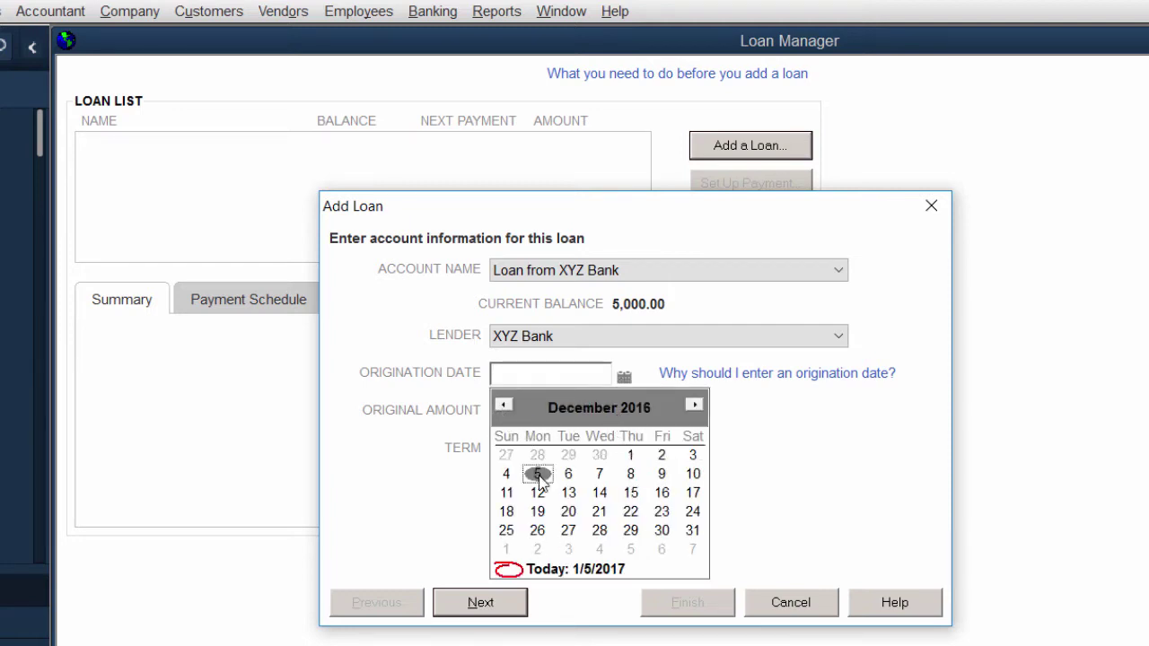
left_click(536, 473)
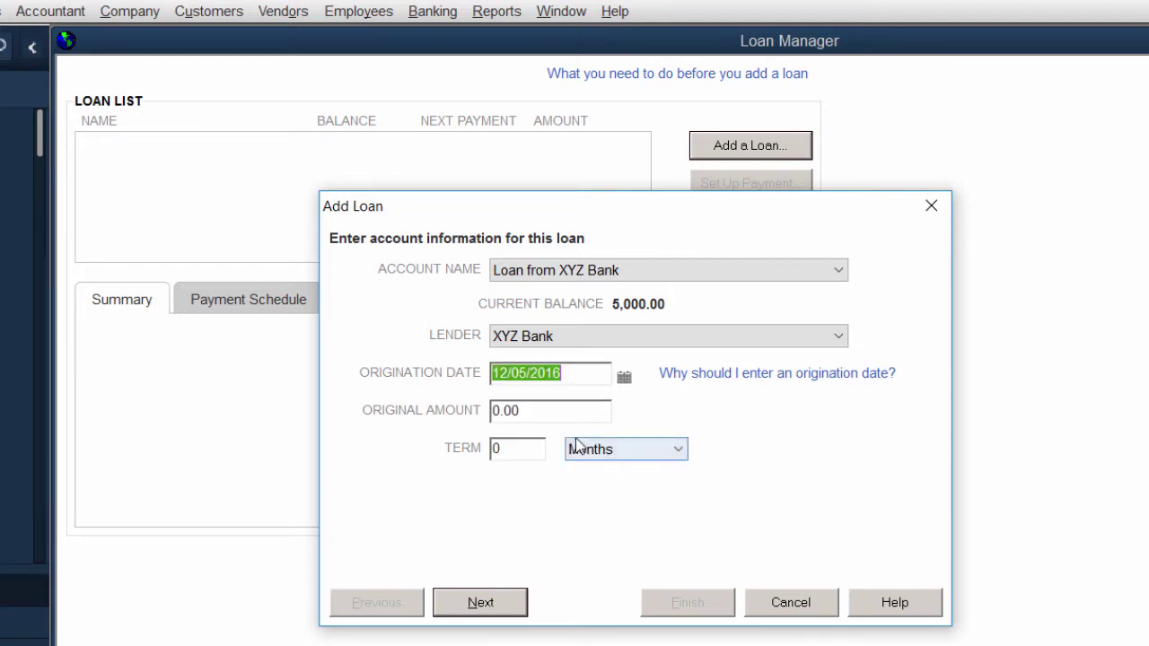
left_click(529, 411)
left_click_drag(526, 410, 490, 416)
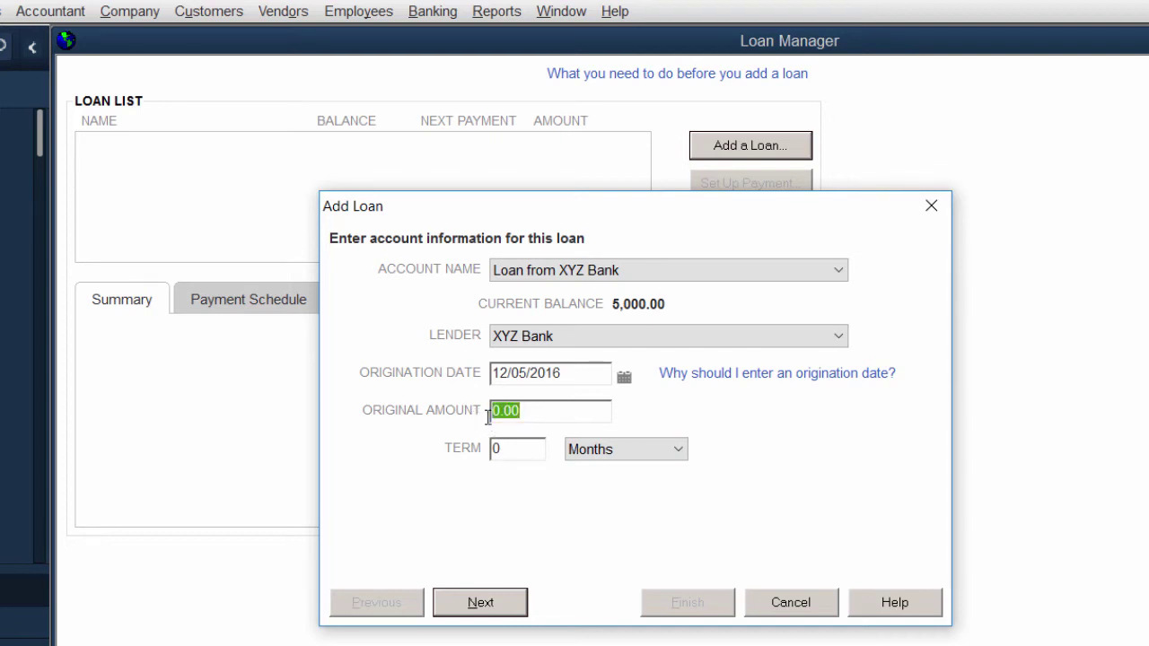
type("5000")
Step: Set the loan term to 3 years and proceed to the payment information
left_click(489, 449)
left_click_drag(509, 448, 492, 449)
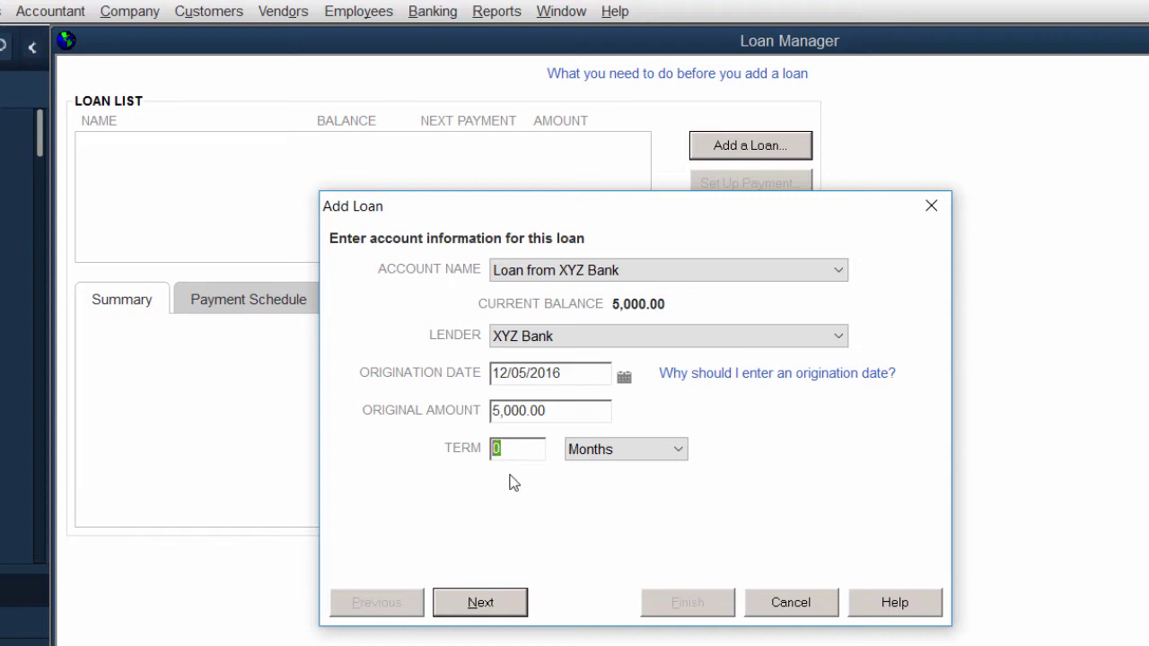
left_click(592, 448)
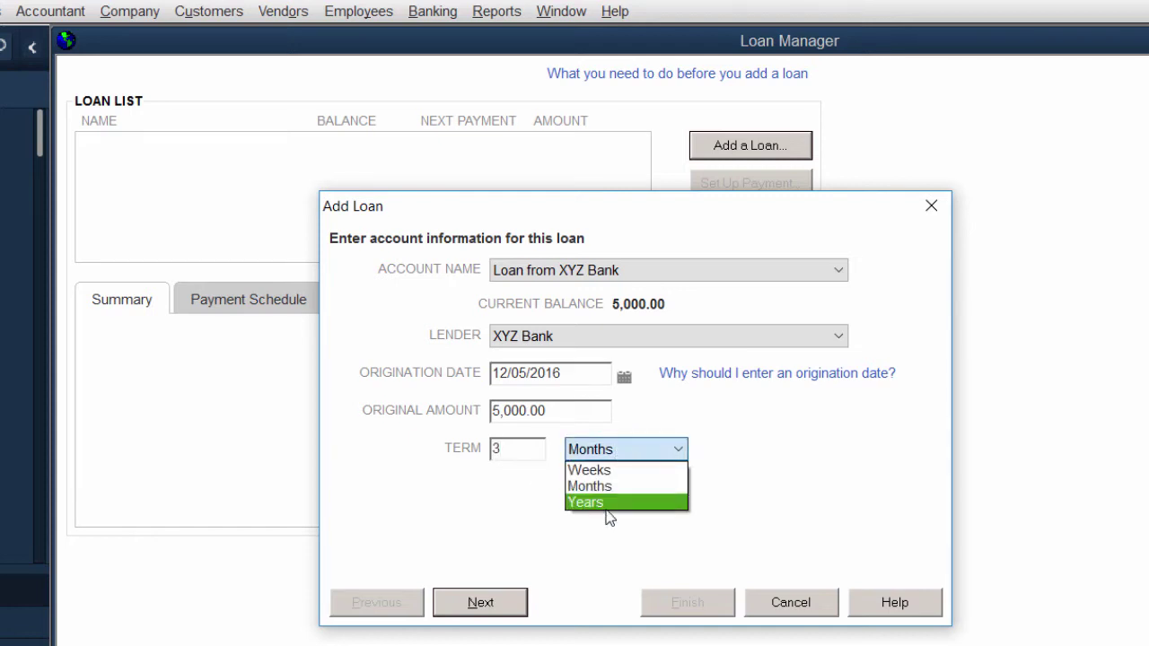
left_click(597, 501)
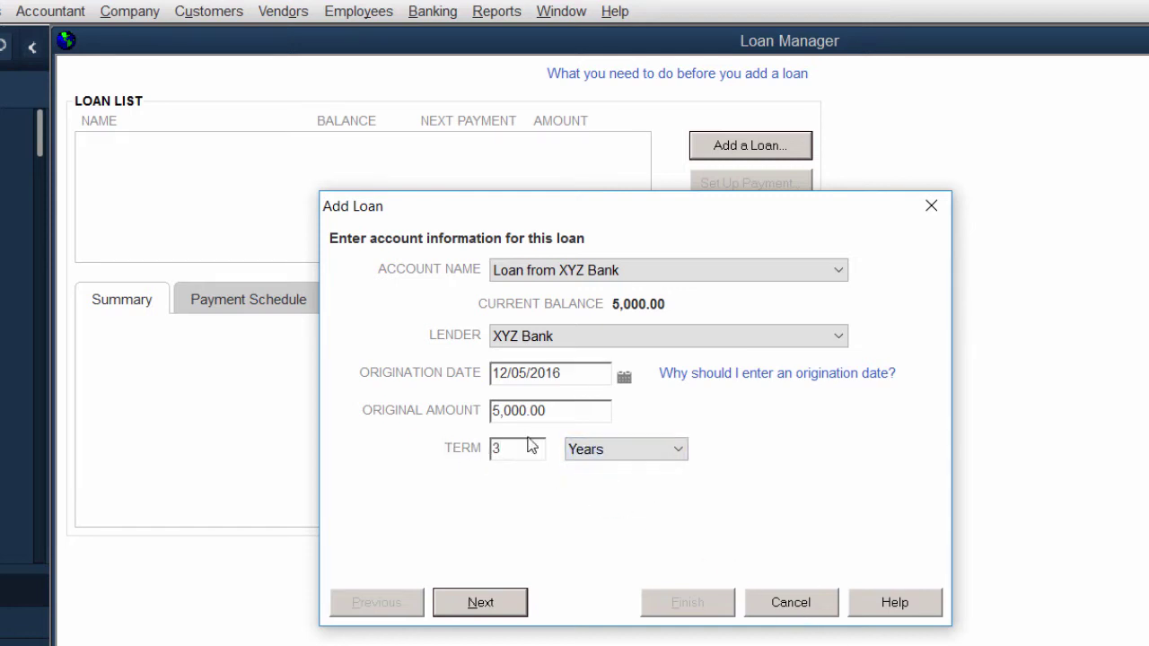
left_click(508, 605)
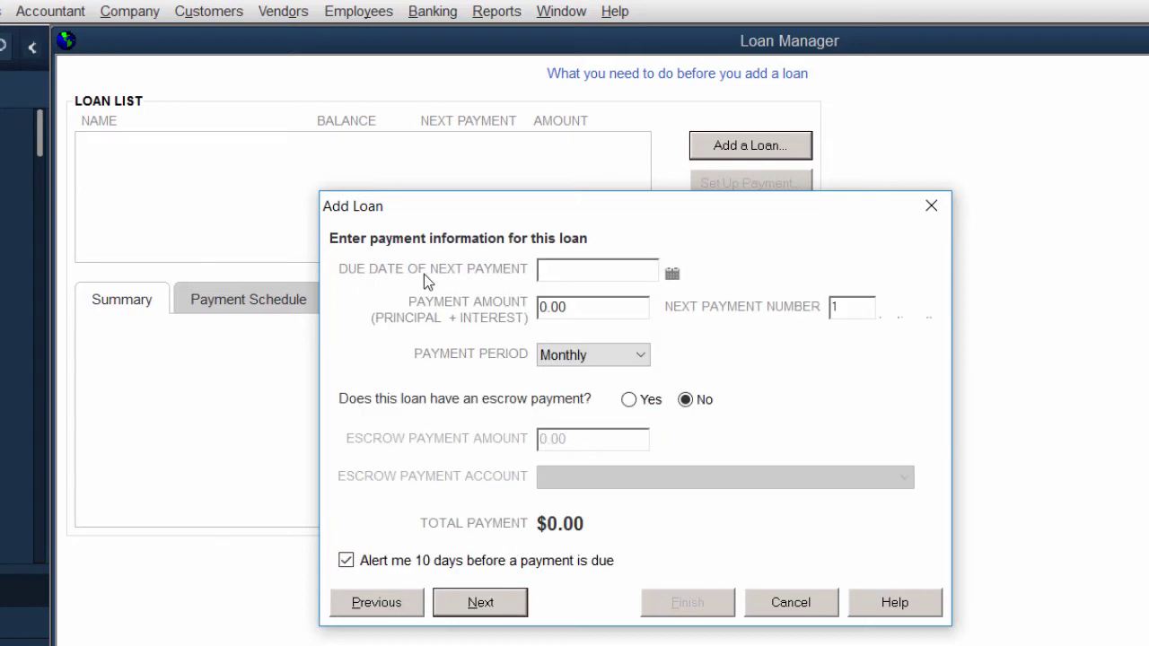
Step: Set the due date of the next payment to 01/05/2017 and look up the scheduled payment in the Excel amortization schedule
left_click(672, 273)
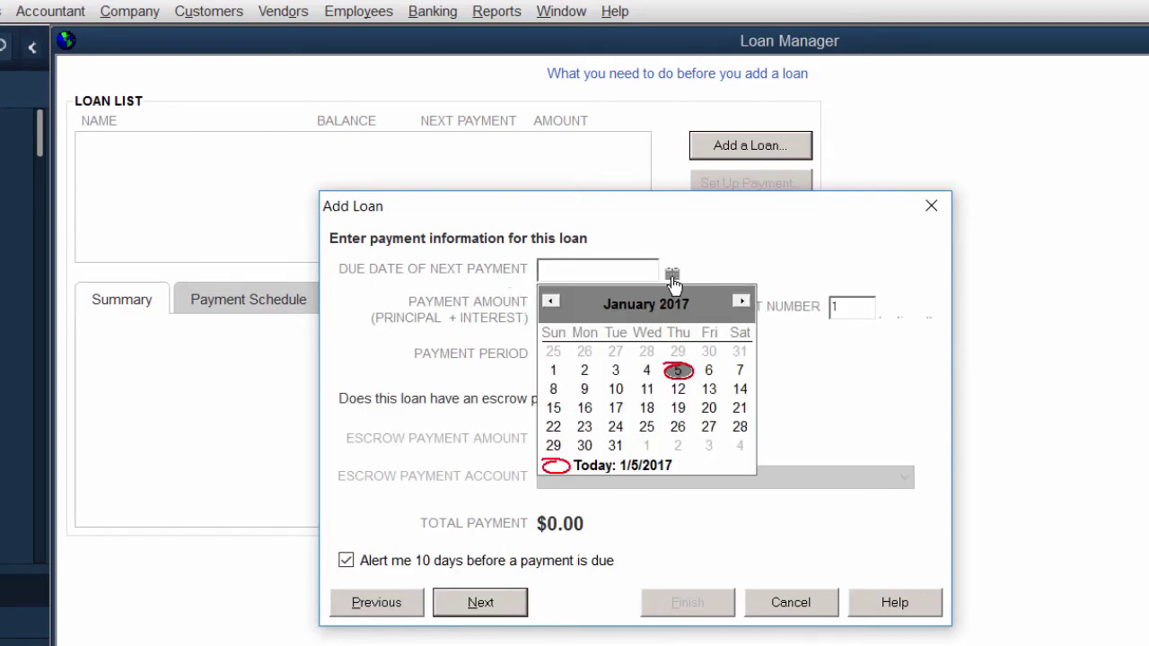
left_click(679, 371)
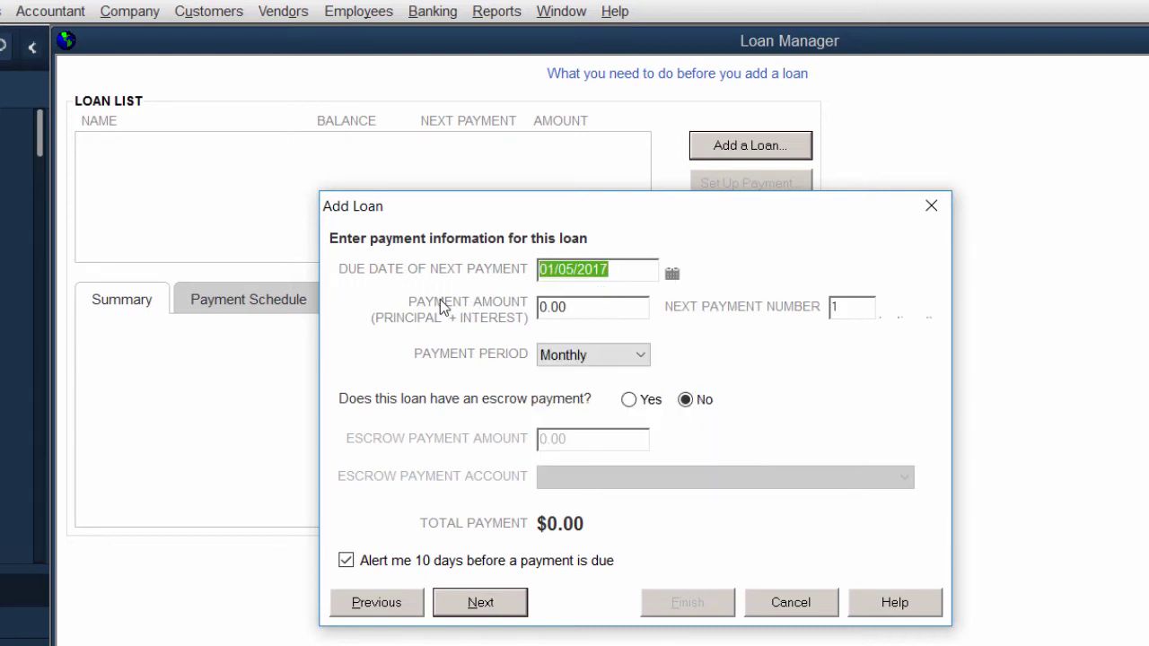
left_click(604, 315)
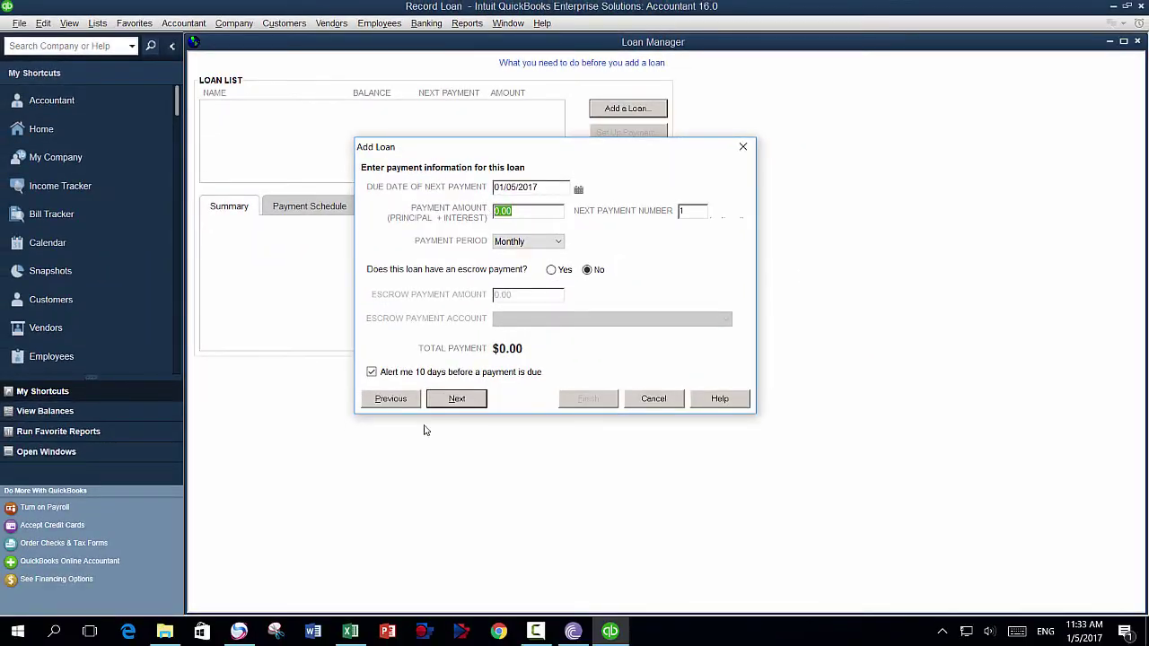
left_click(350, 631)
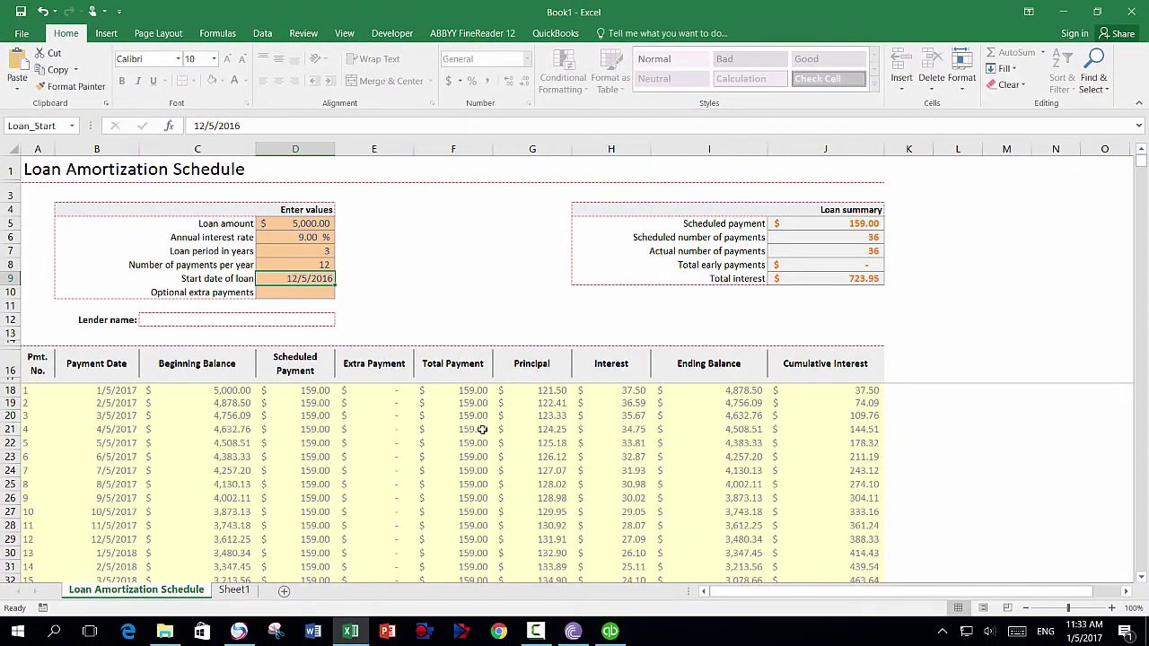
left_click(603, 635)
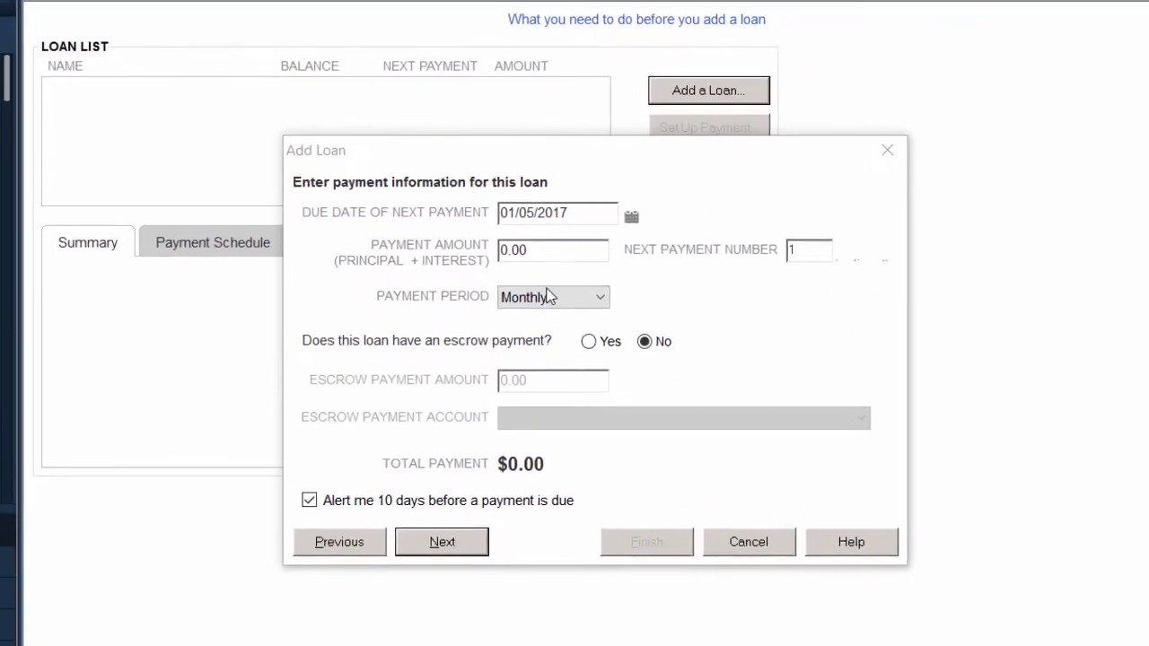
Step: Set the principal-plus-interest payment amount to 159 in QuickBooks and proceed to the interest information
left_click_drag(543, 248, 491, 254)
type("1")
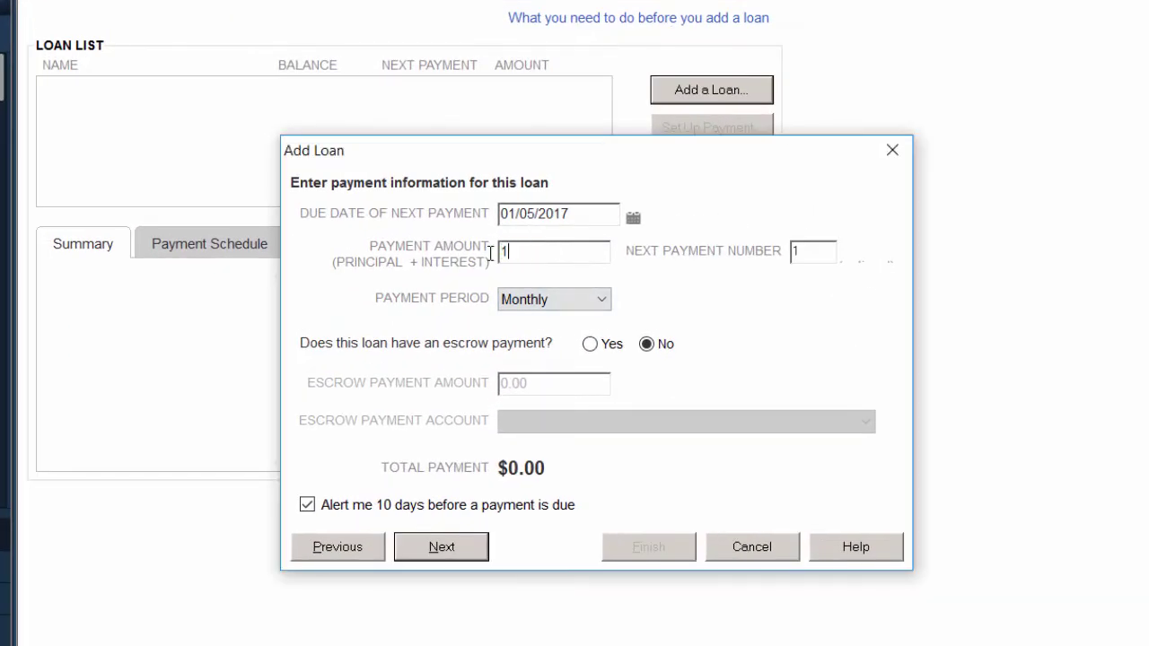
type("59")
left_click(563, 388)
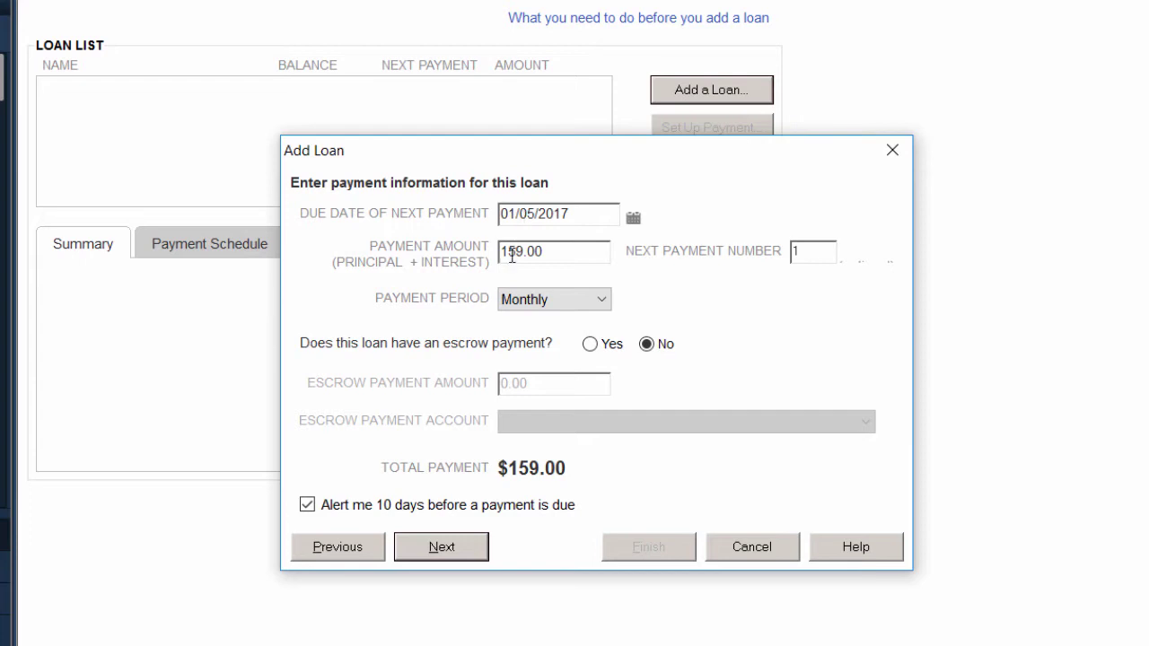
left_click(460, 553)
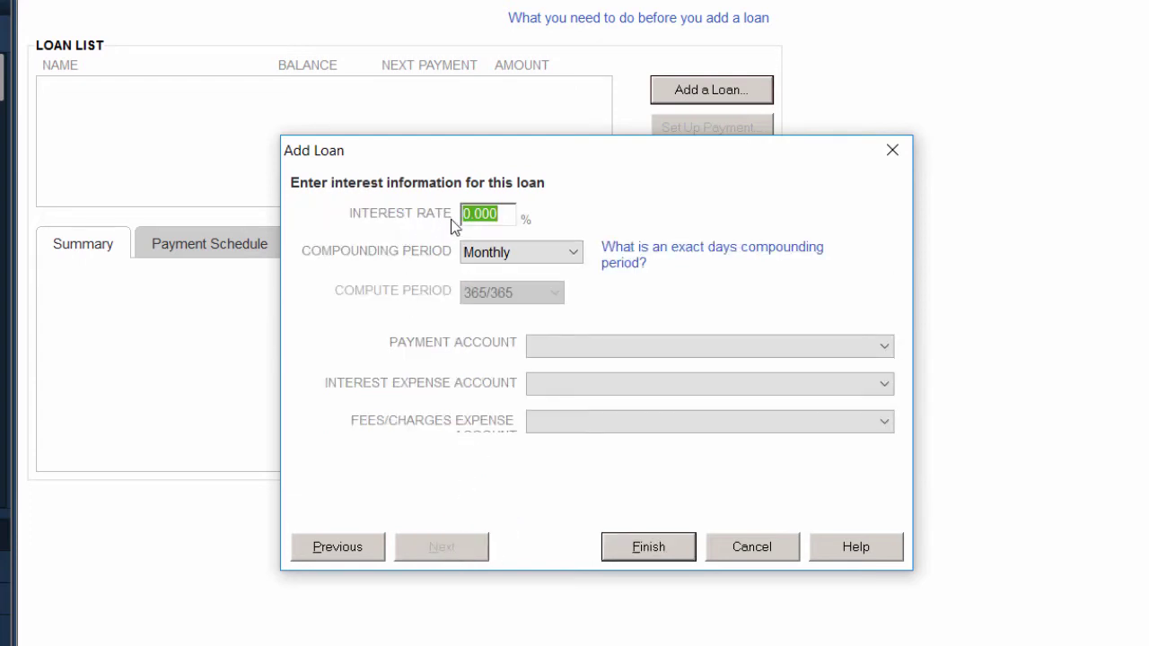
Step: Set the loan's interest rate to 9% and choose Cash on hand as the payment account
type("9")
left_click(582, 349)
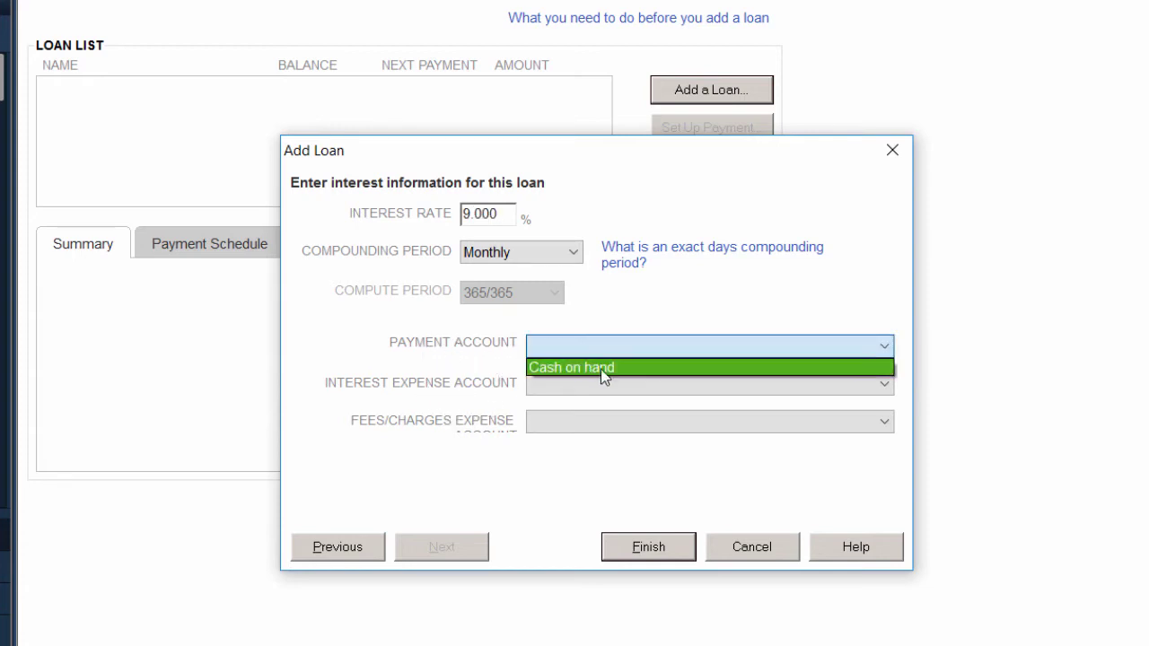
left_click(609, 370)
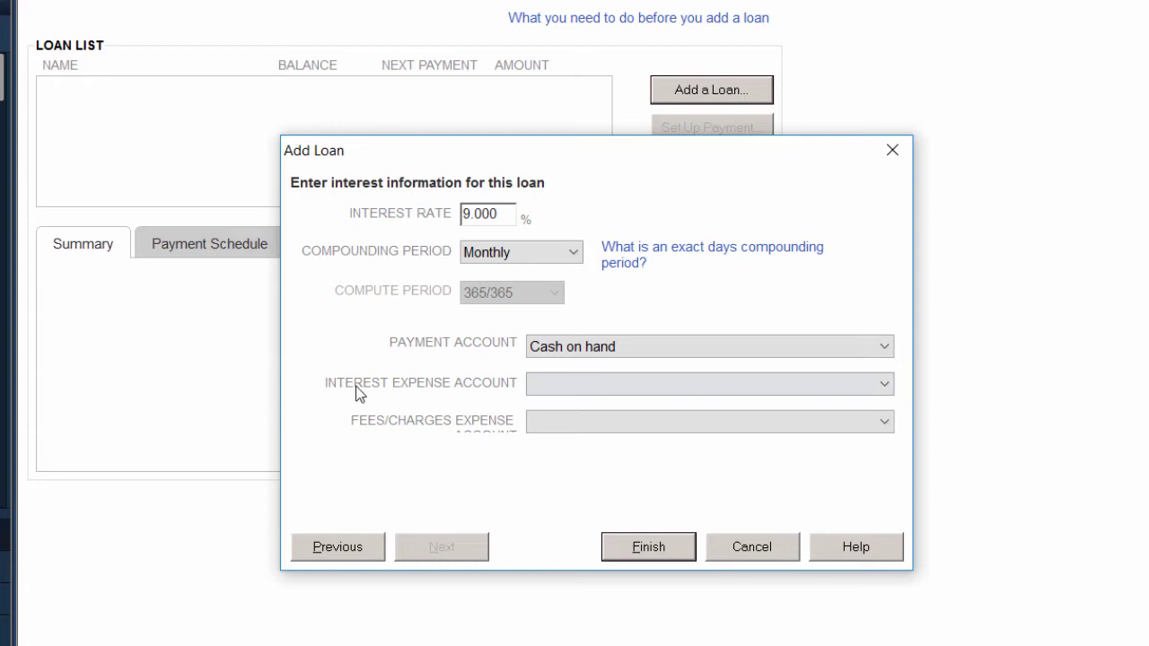
Step: Assign Loan interest as both the interest expense and the fees/charges expense account, and finish adding the loan
left_click(582, 383)
left_click(603, 401)
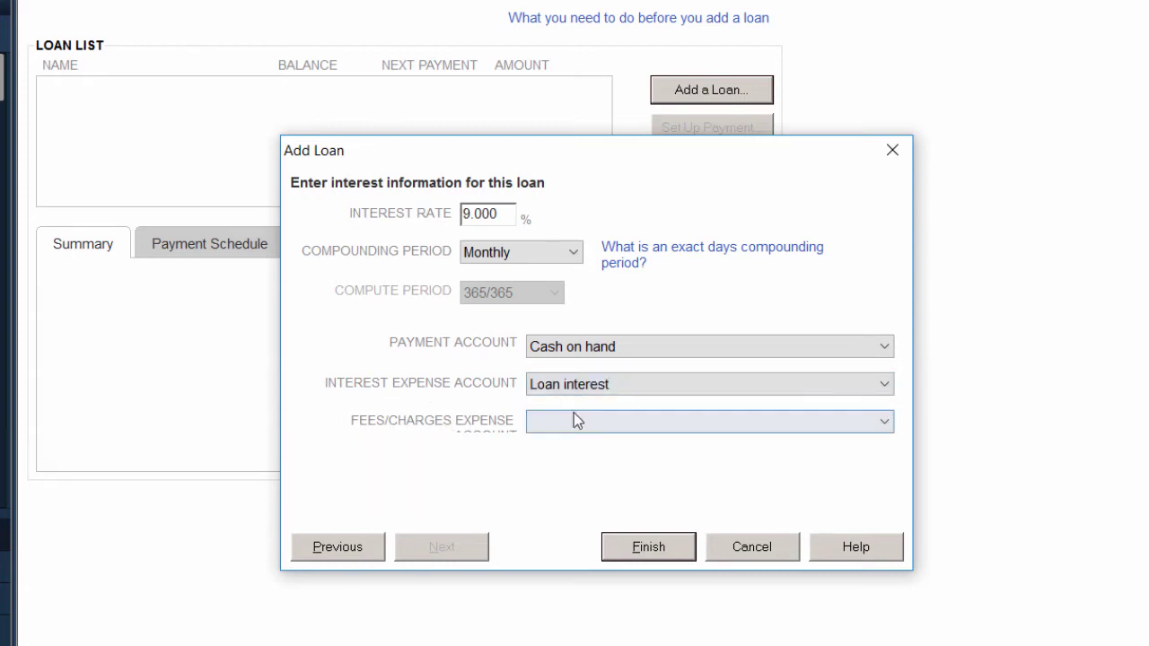
left_click(607, 422)
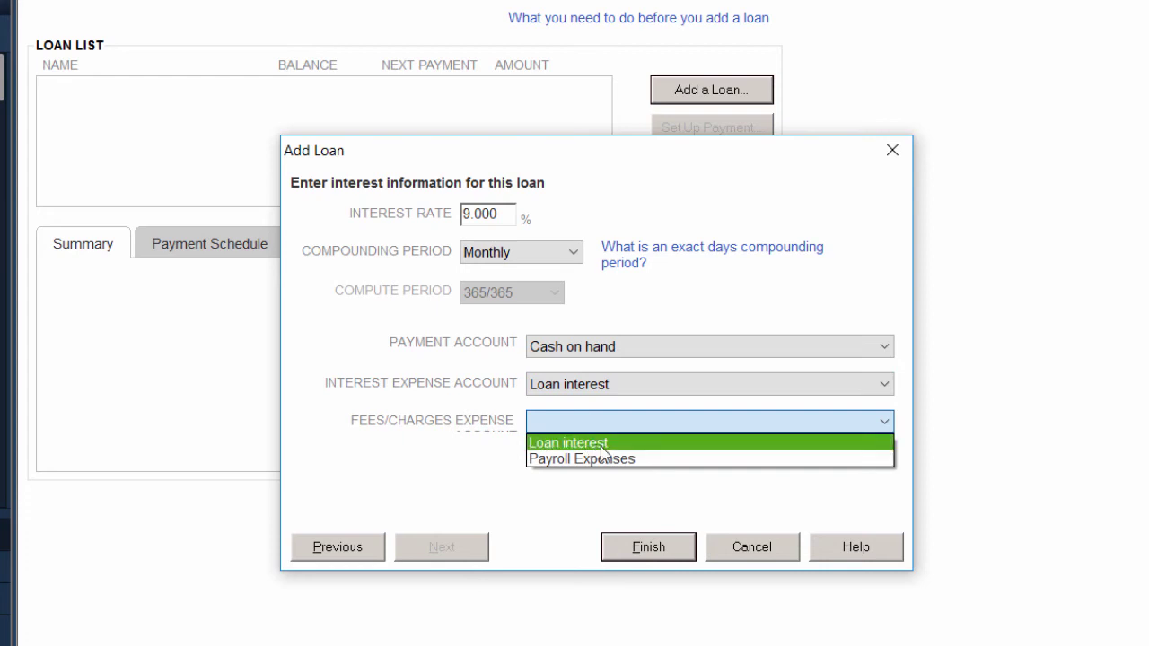
left_click(601, 444)
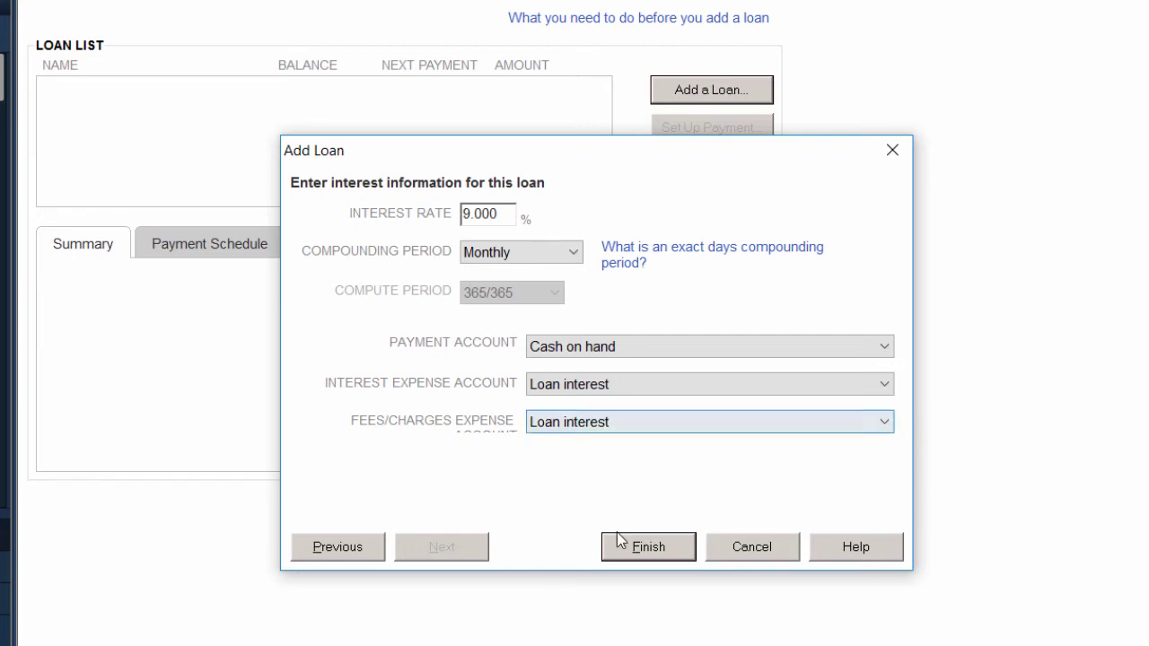
left_click(649, 550)
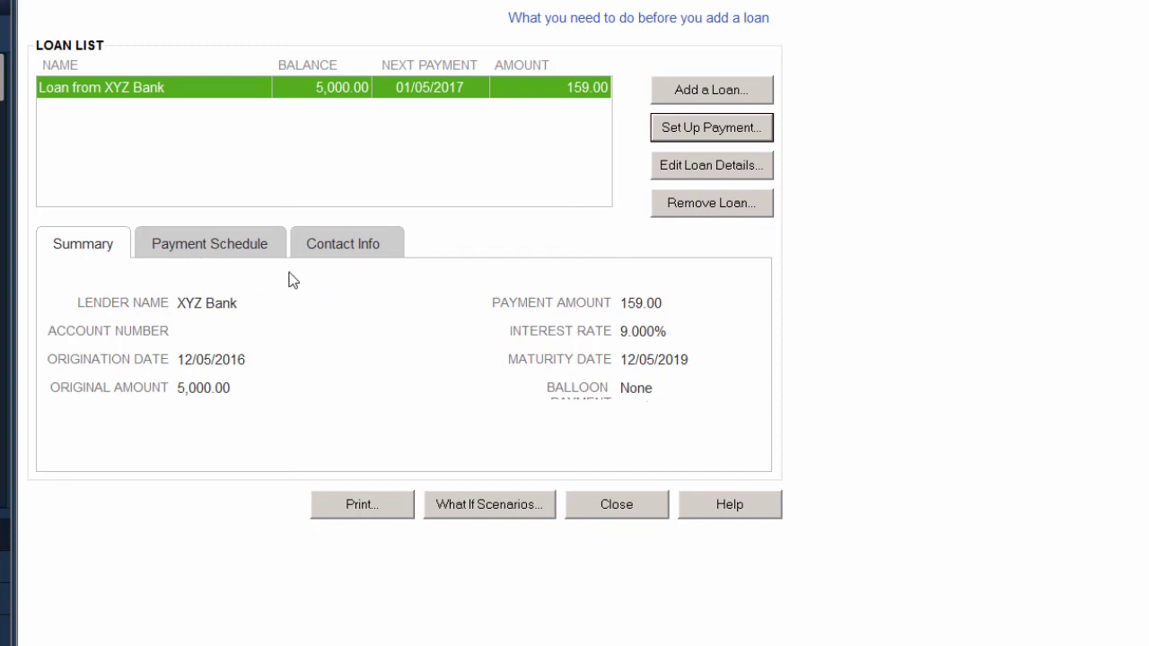
Step: Open the new loan's payment schedule and examine its dates, principal, interest and balances through the final payment
left_click(233, 250)
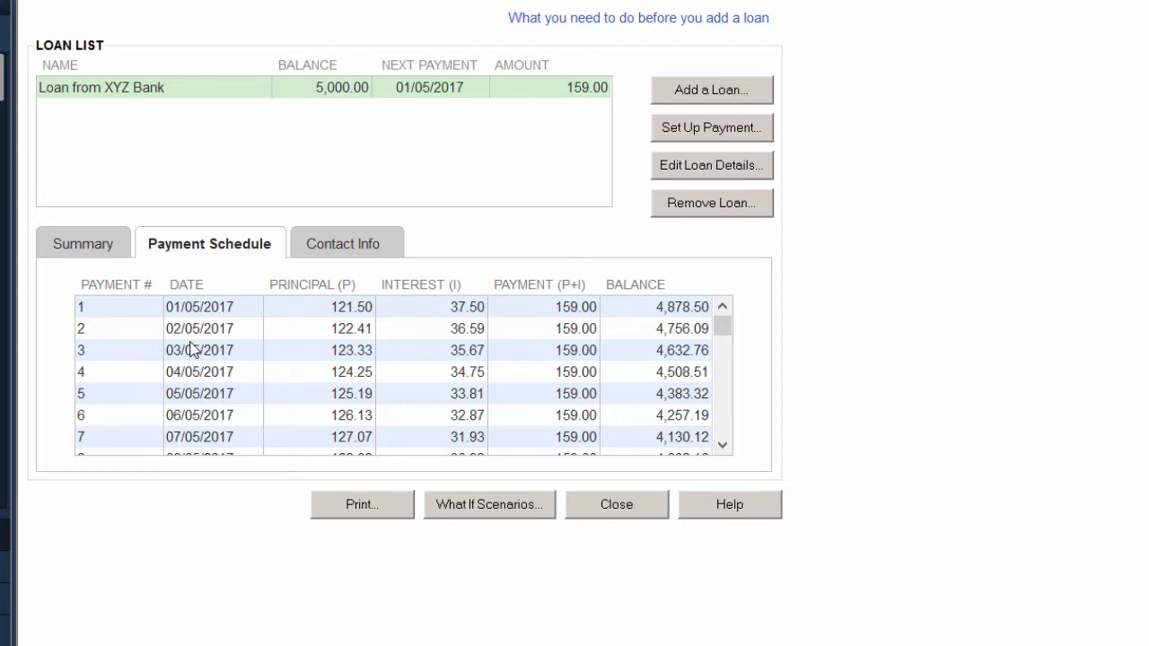
left_click(549, 309)
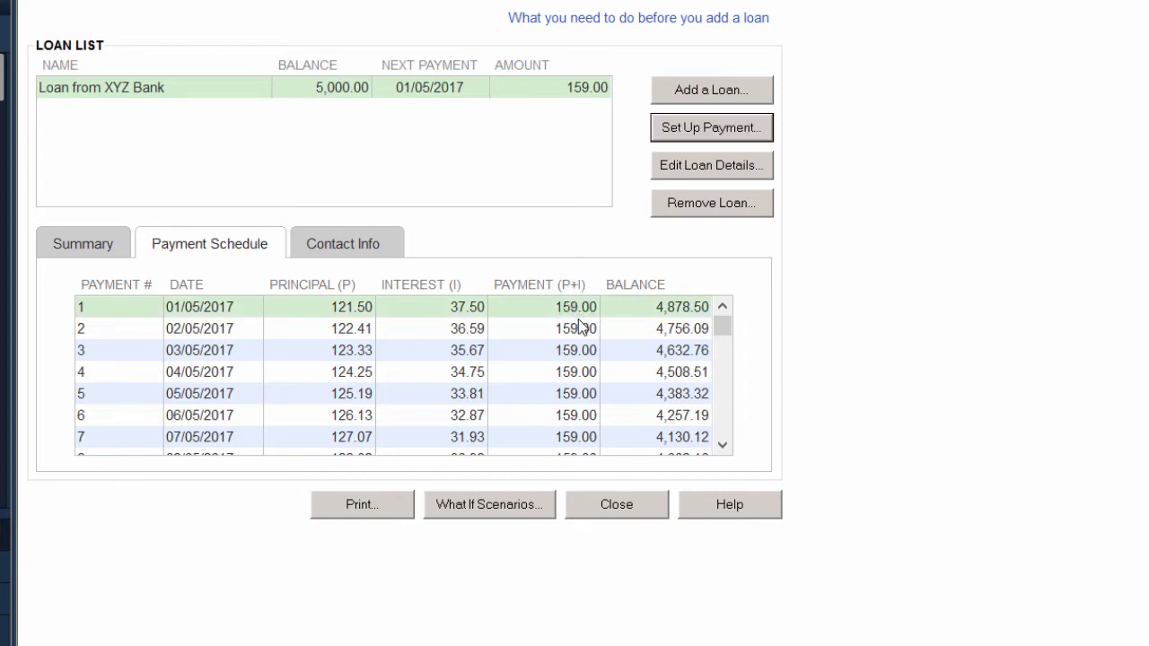
scroll(642, 390, "down", 3)
scroll(636, 393, "down", 7)
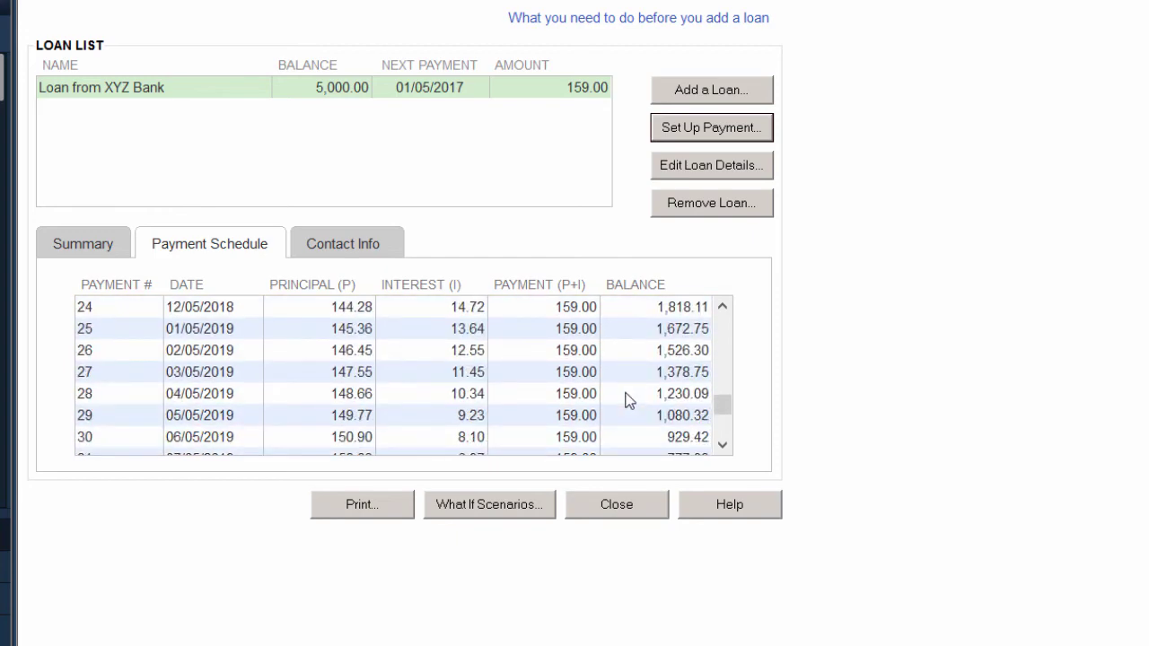
left_click(97, 438)
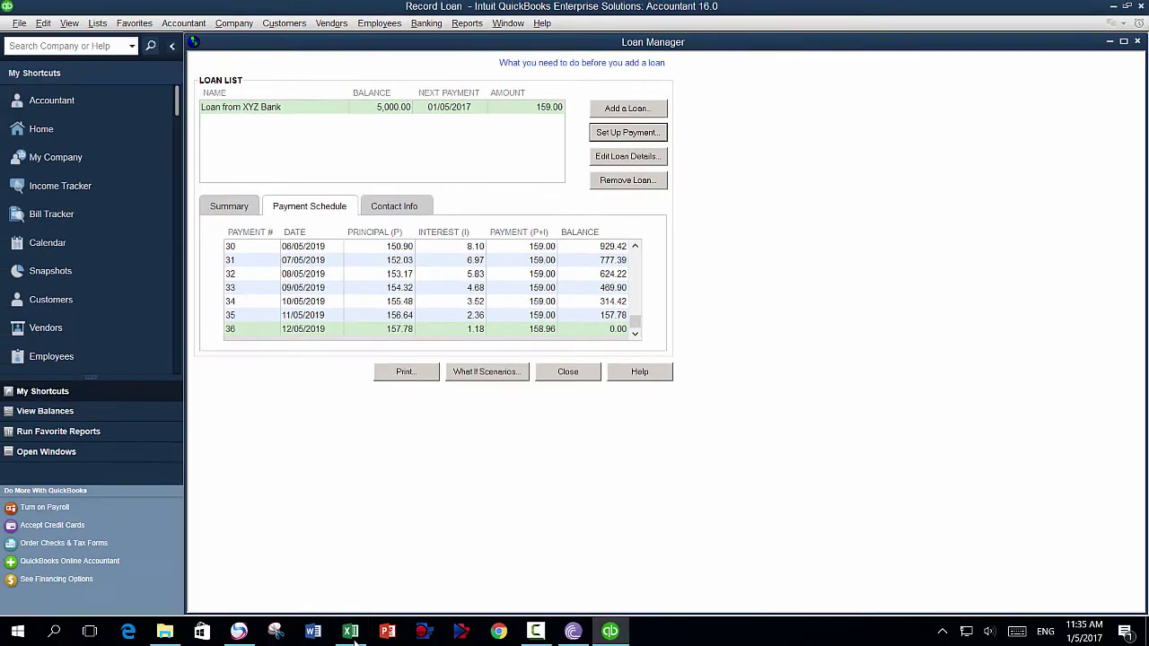
Step: Switch to the Excel amortization schedule and compare its payment rows down to the last one with the QuickBooks schedule
left_click(350, 631)
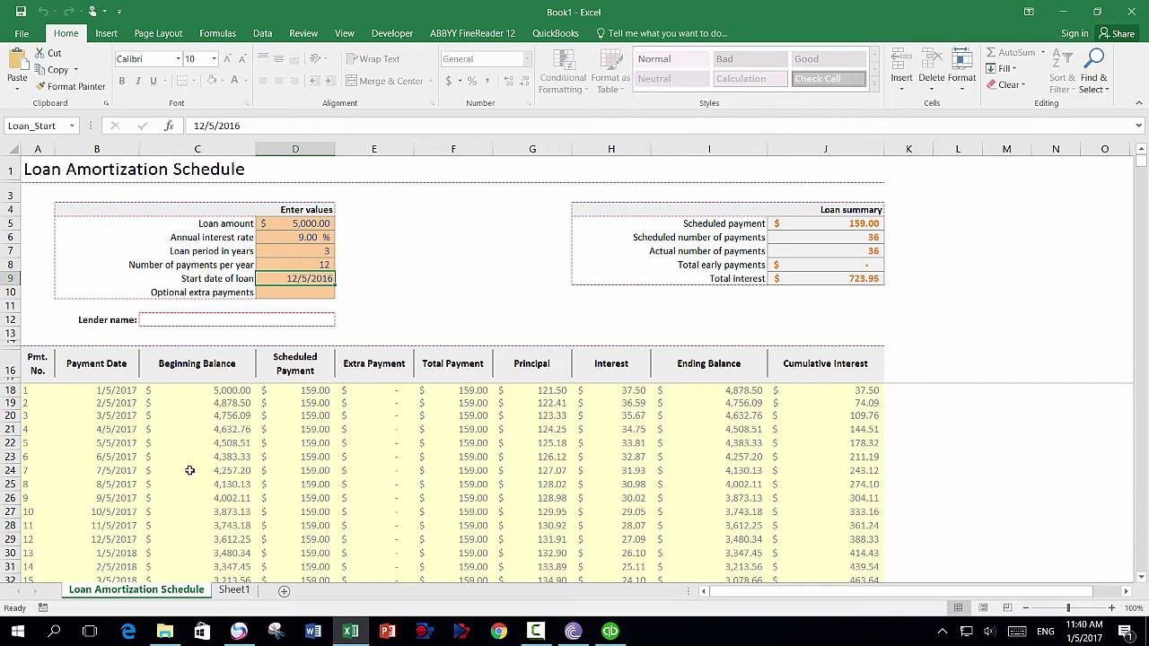
scroll(189, 470, "down", 7)
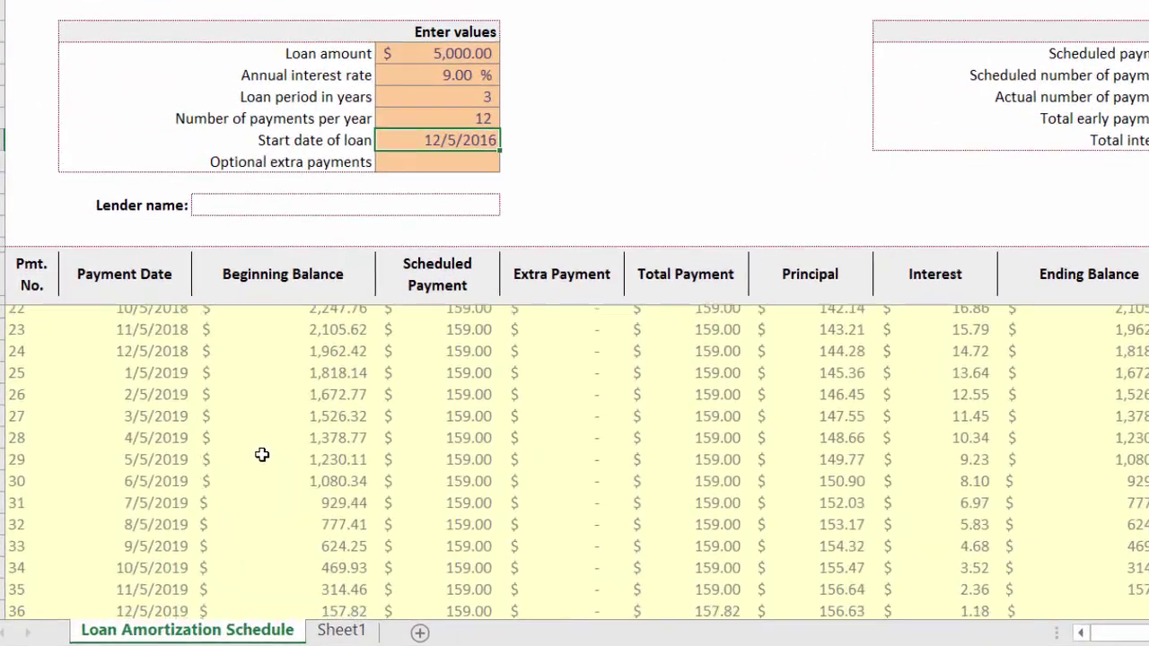
scroll(262, 455, "down", 4)
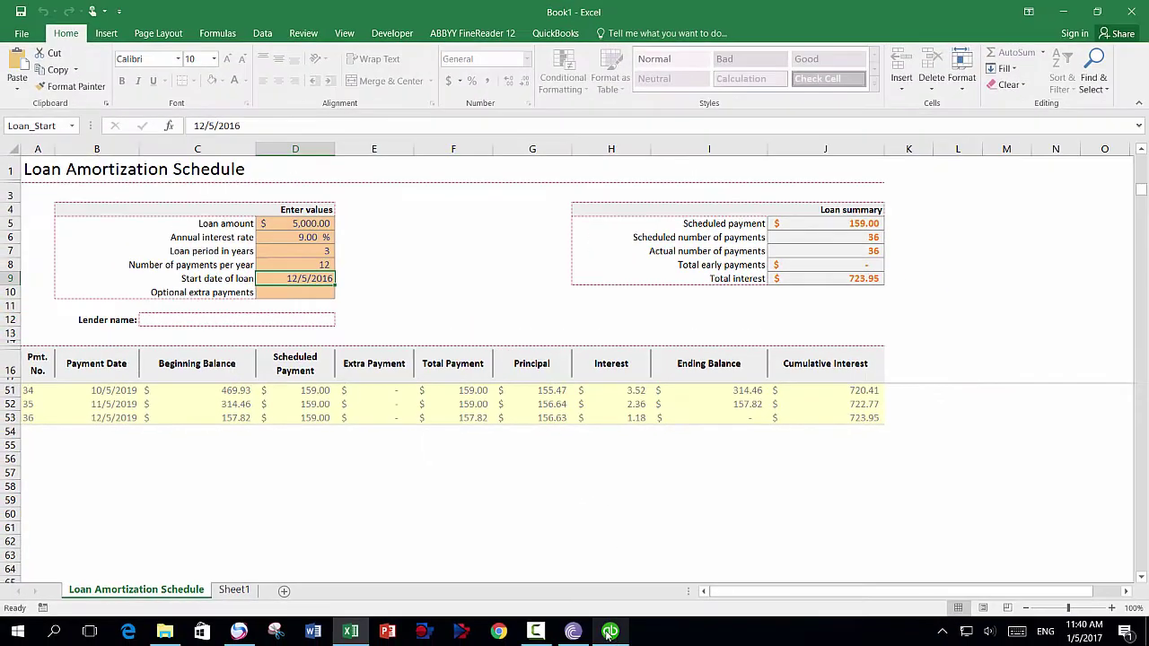
Step: Switch back to QuickBooks and open the payment setup for the Loan from XYZ Bank in the Loan Manager
left_click(607, 630)
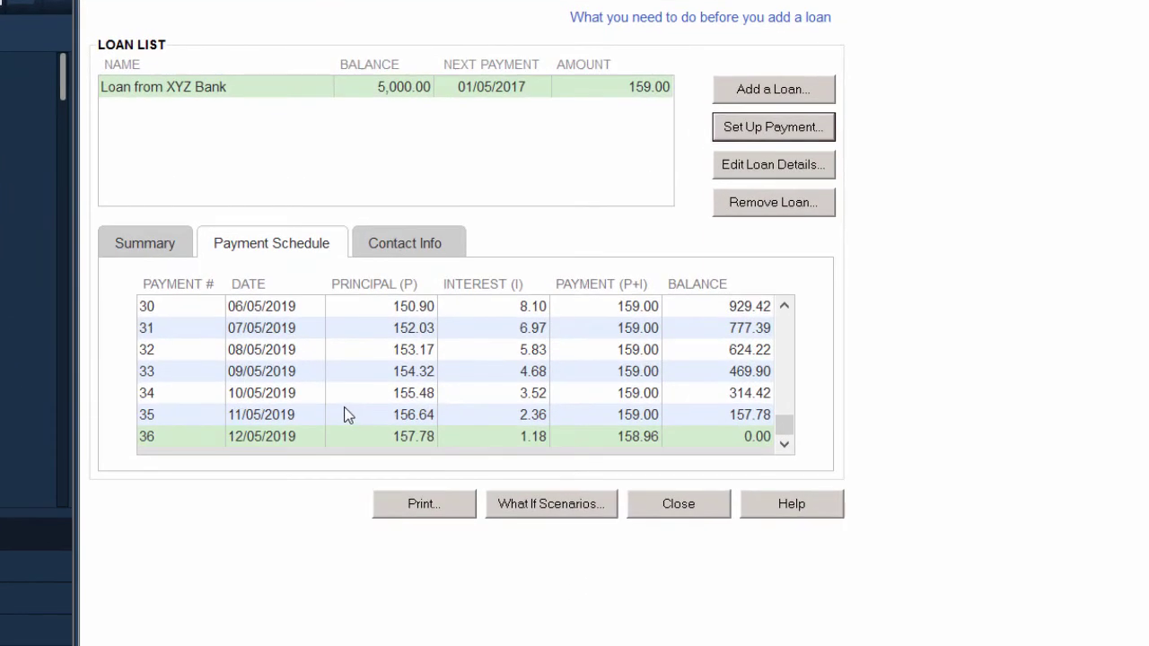
scroll(345, 409, "up", 4)
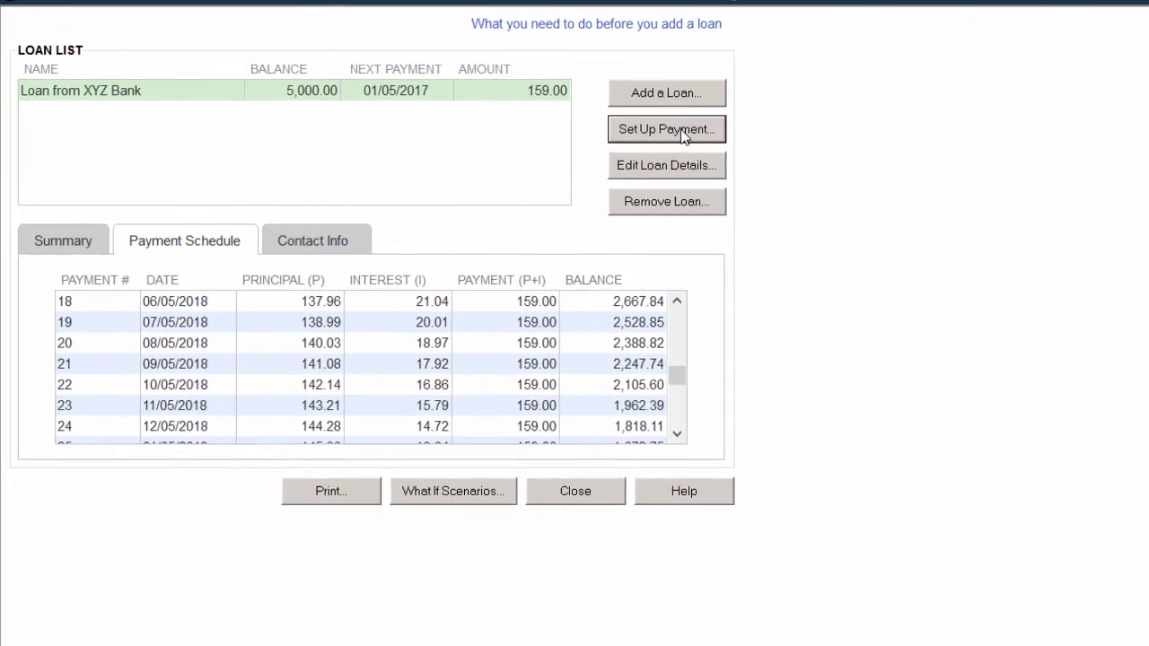
left_click(742, 133)
left_click_drag(553, 176, 564, 88)
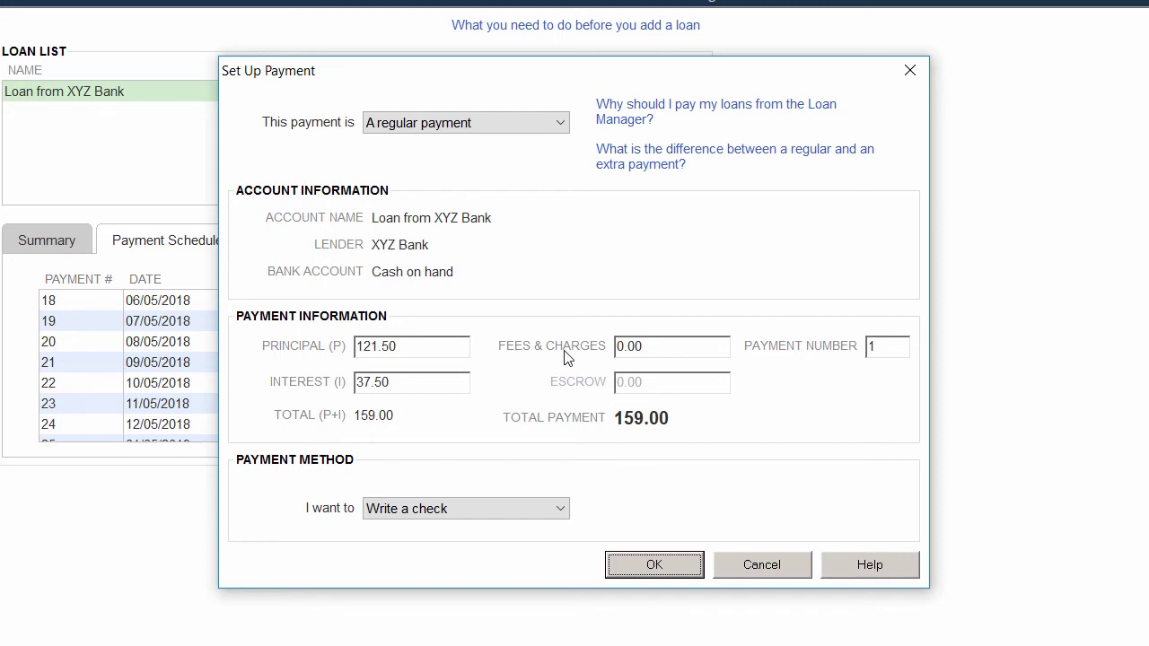
Step: Accept the first regular loan payment with Write a check as the method, and save and close the check to XYZ Bank
left_click(670, 349)
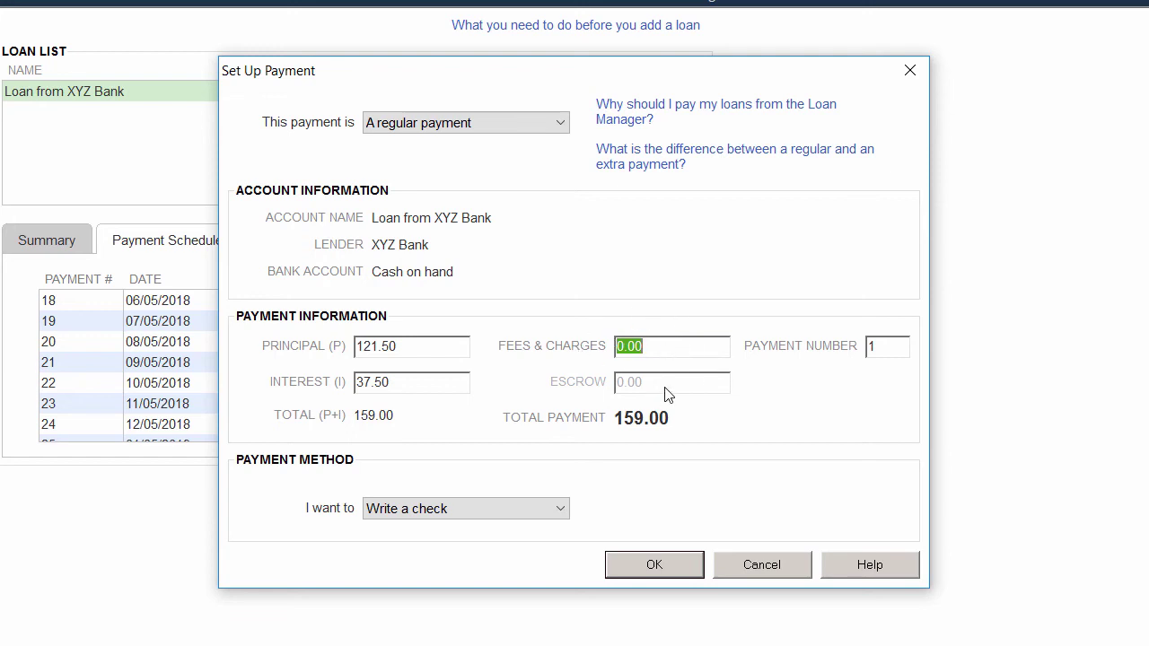
left_click(628, 389)
left_click(671, 571)
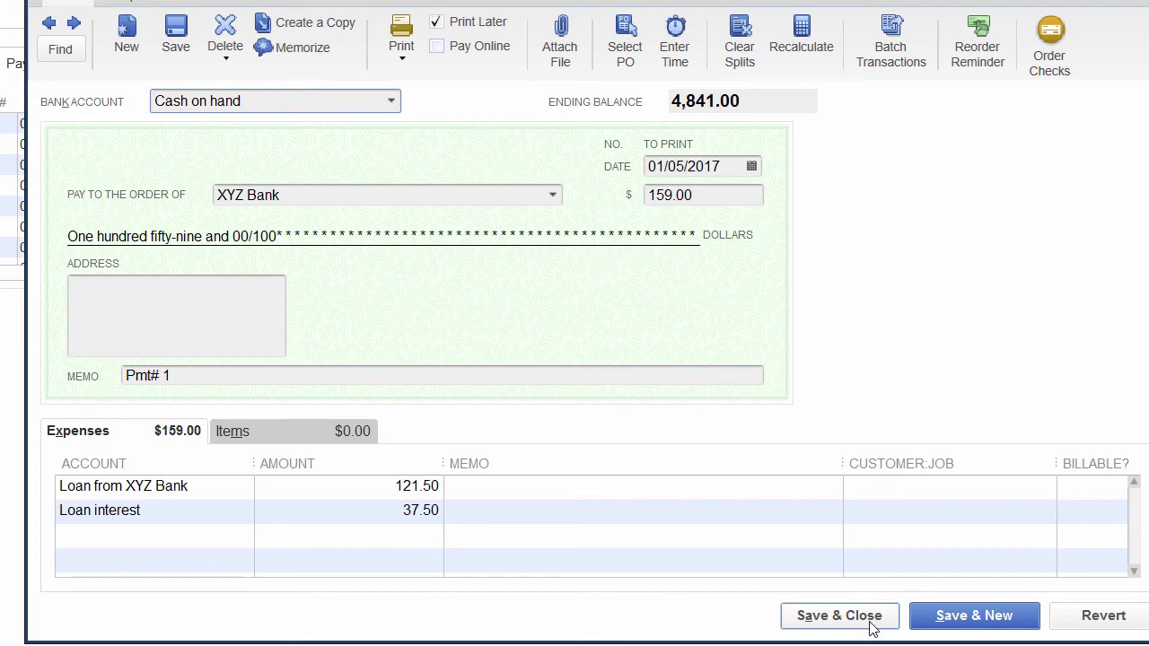
left_click_drag(756, 0, 749, 0)
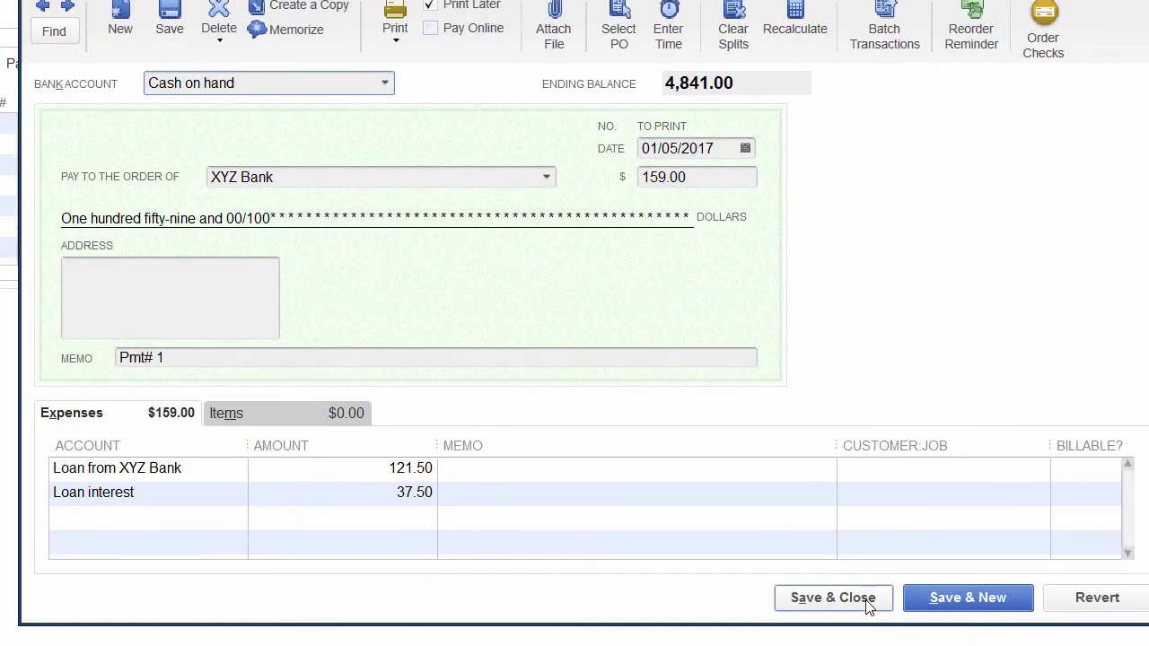
left_click(868, 607)
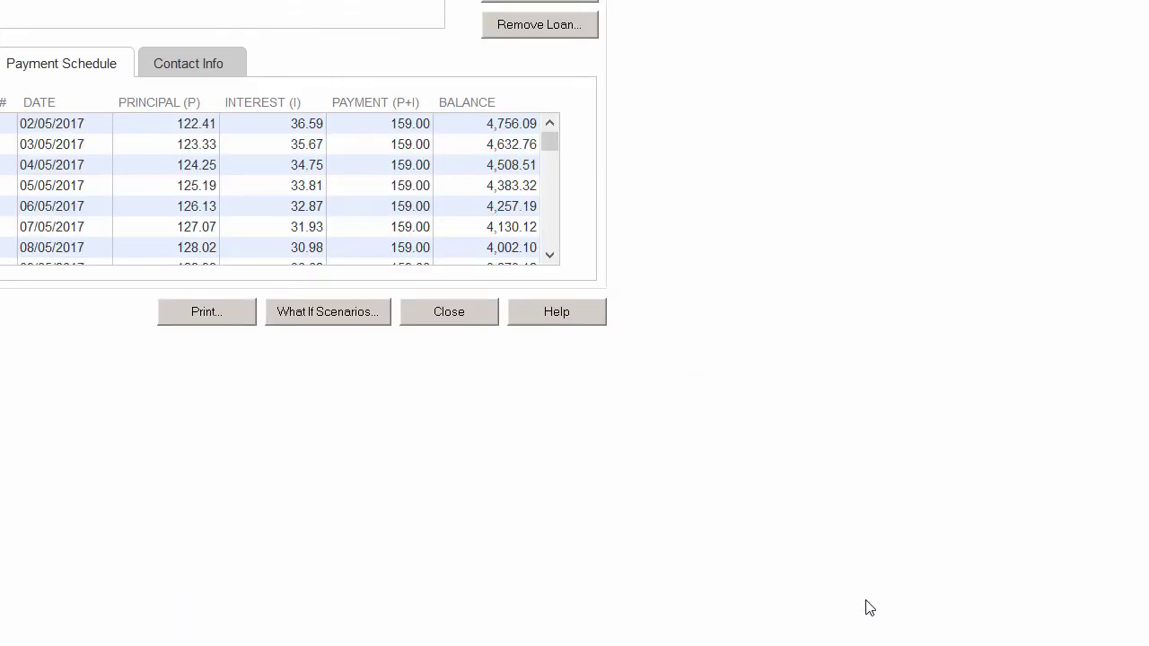